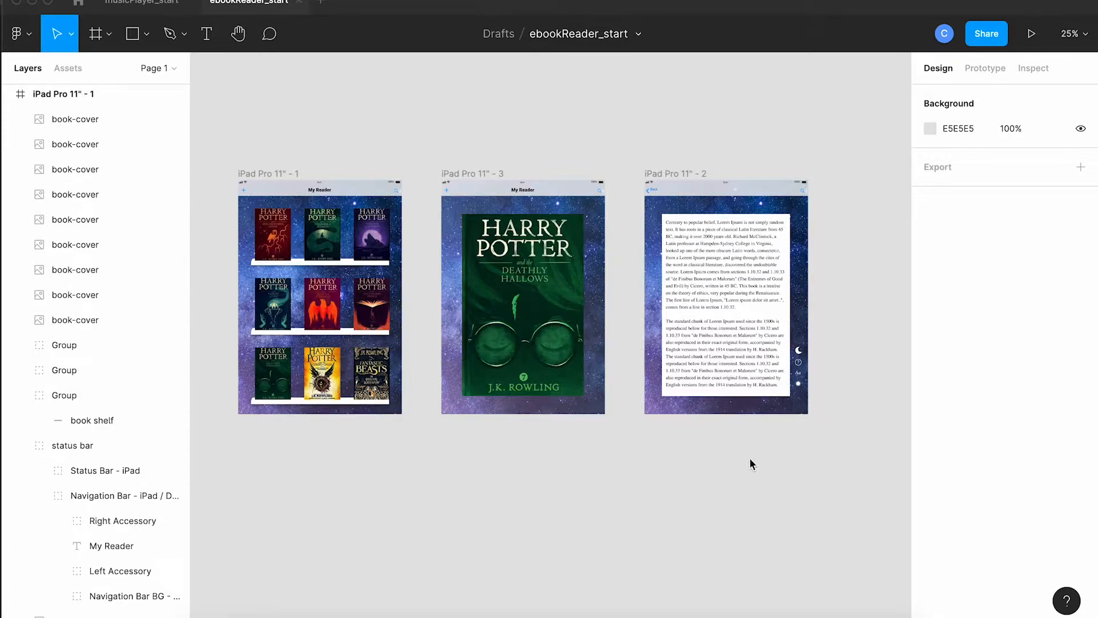
Step: Duplicate the iPad Pro 11" - 2 reading frame and place the copy beside it to the right, level with the original
scroll(750, 459, right, 3)
scroll(750, 459, right, 3)
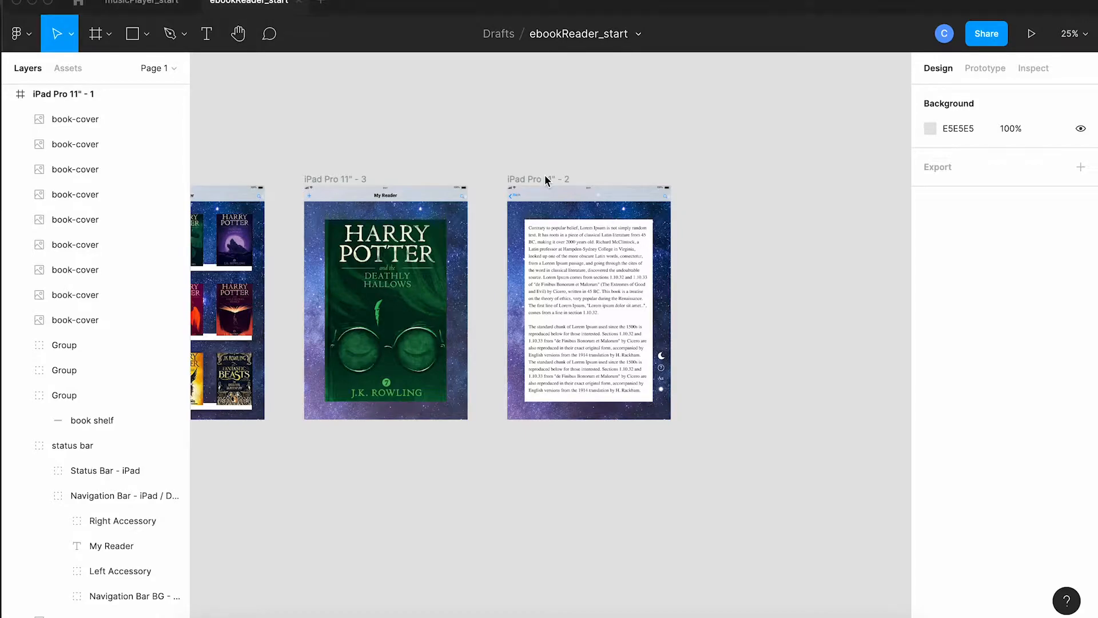
drag(548, 182, 755, 181)
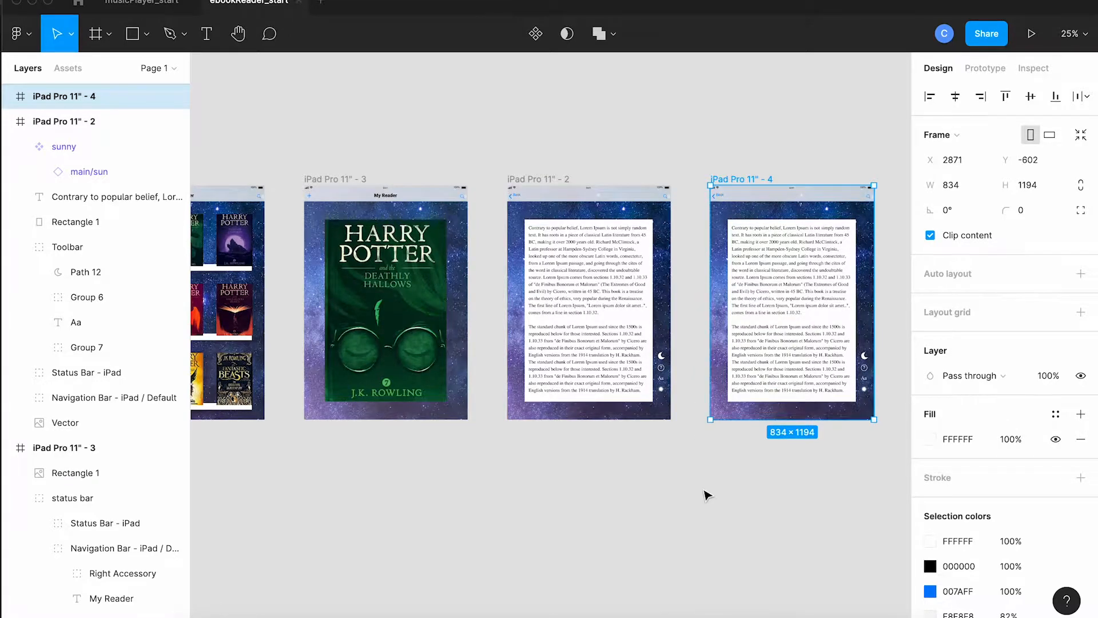
Step: Change the fill of the body text in the duplicated reading frame to white (FFFFFF)
scroll(707, 495, right, 3)
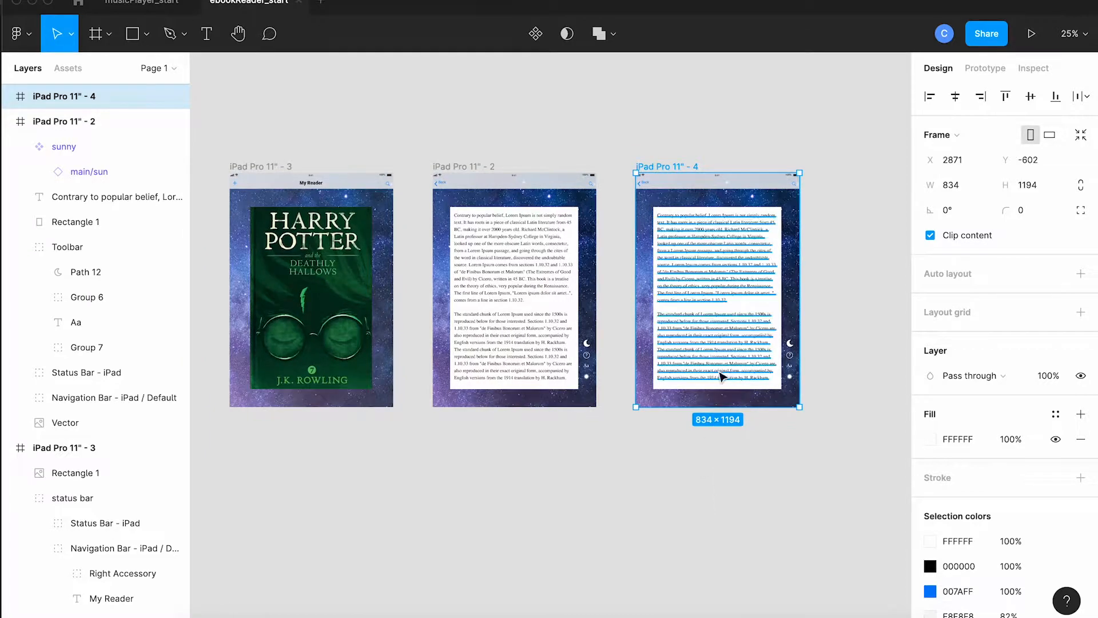
click(724, 368)
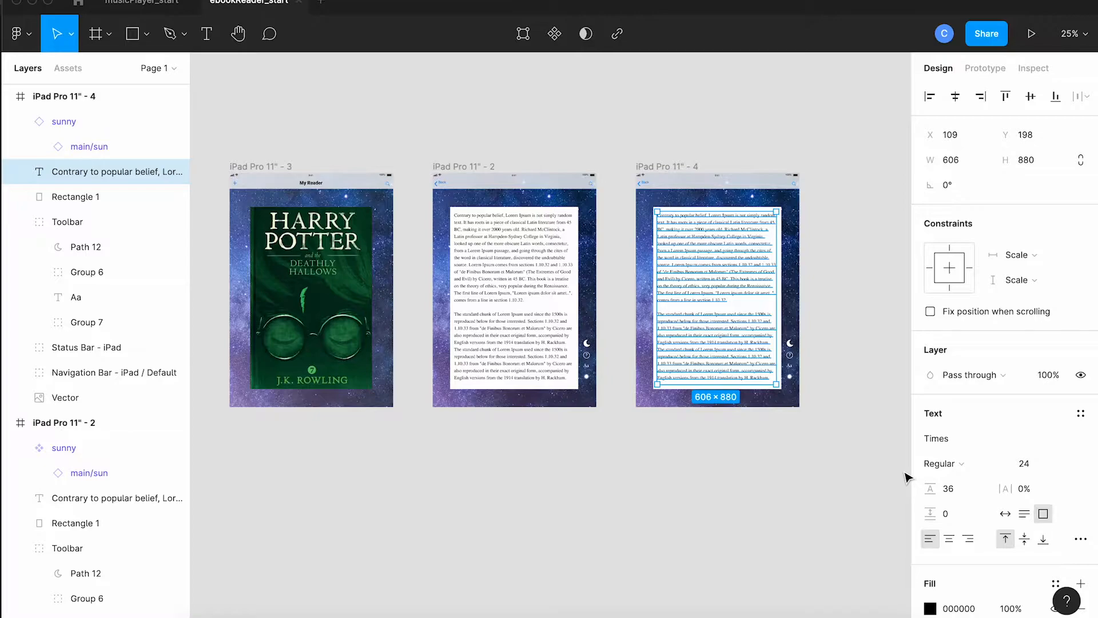
scroll(962, 466, down, 3)
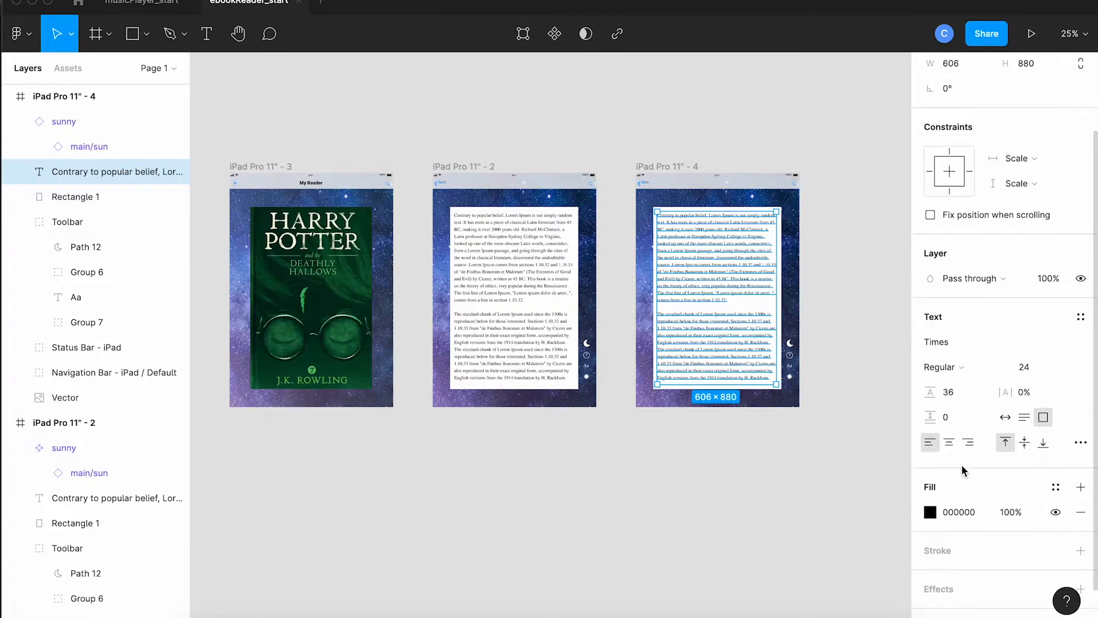
click(930, 512)
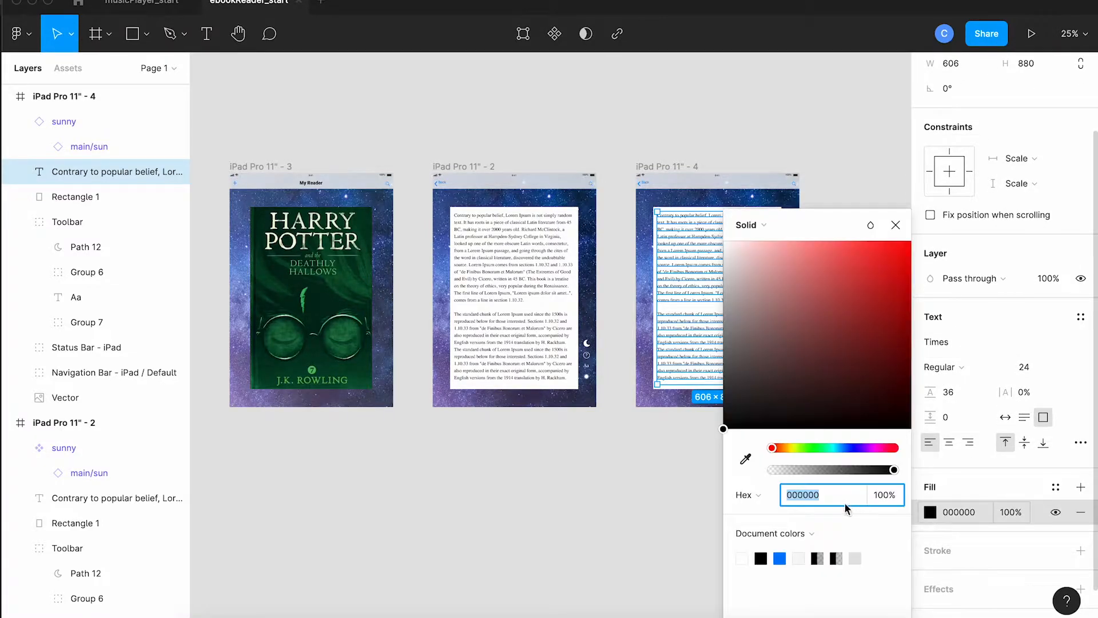
click(742, 558)
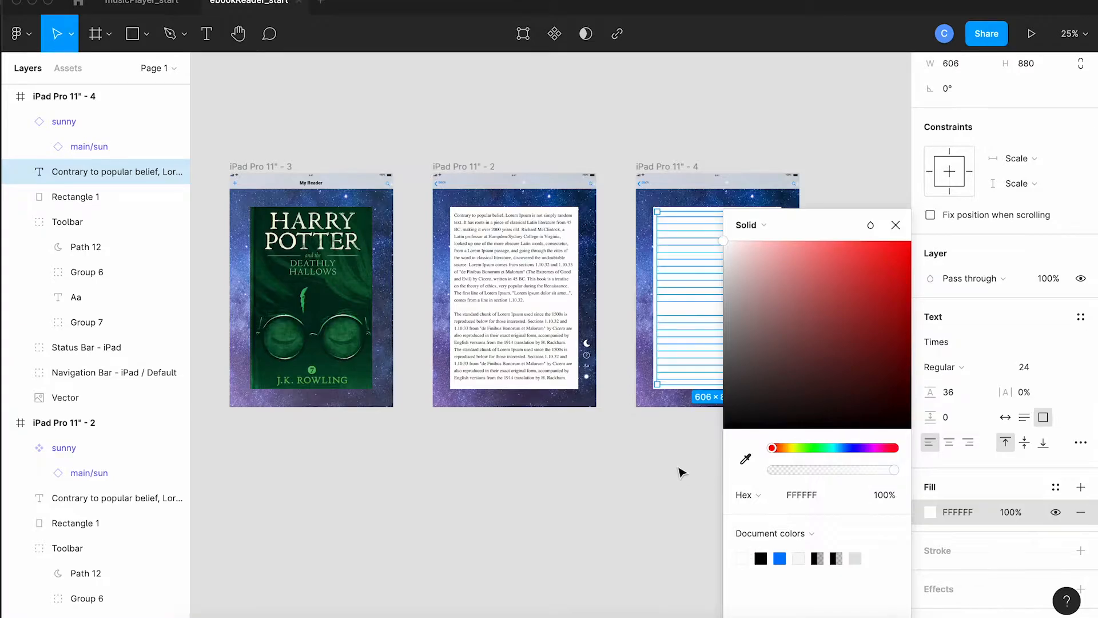
Step: Change the fill of the page rectangle behind the white text to black (000000)
key(super+plus)
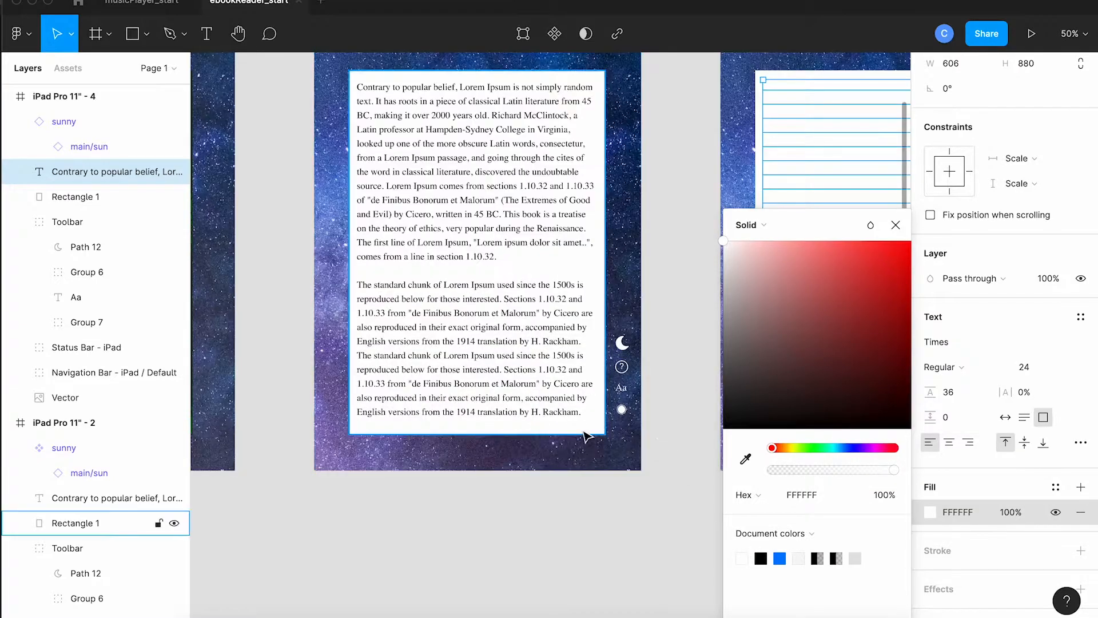
scroll(588, 437, right, 5)
scroll(588, 436, up, 2)
click(578, 404)
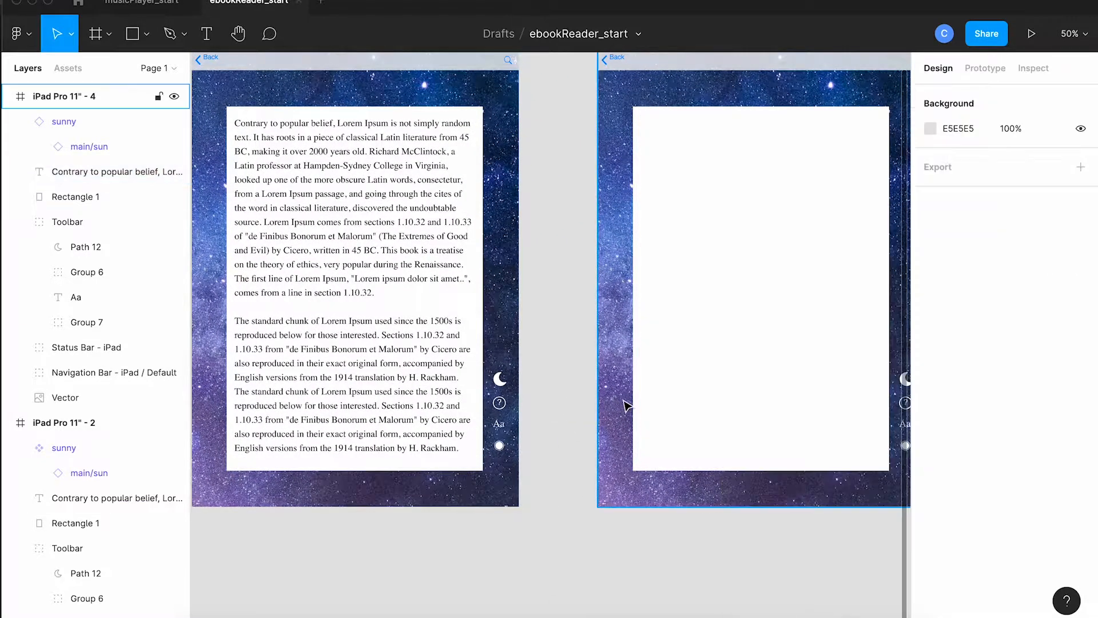
click(638, 406)
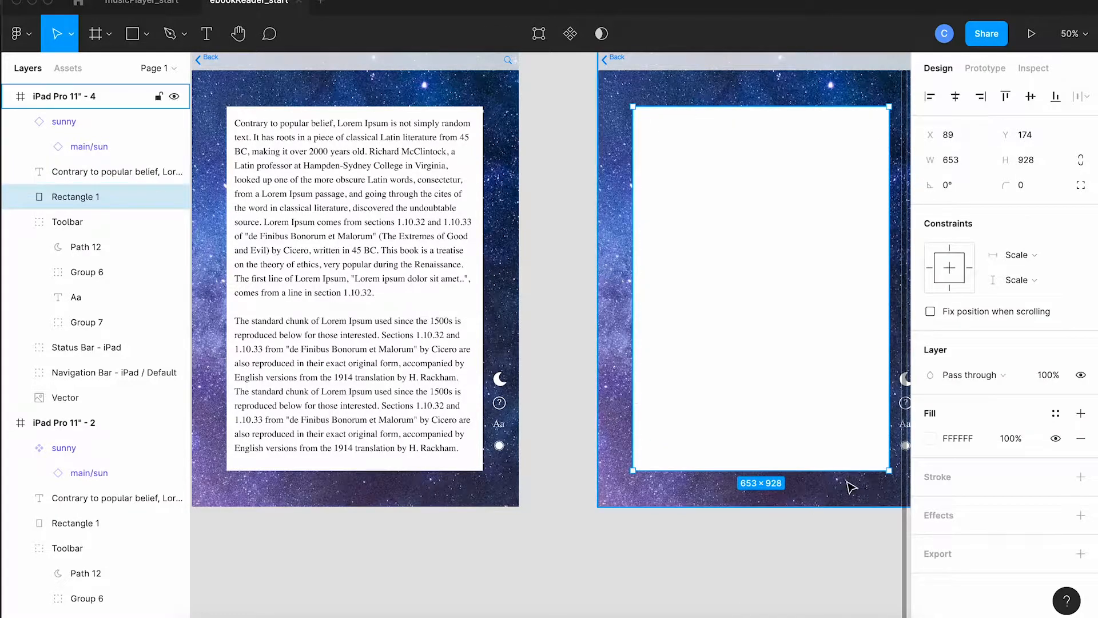
click(930, 437)
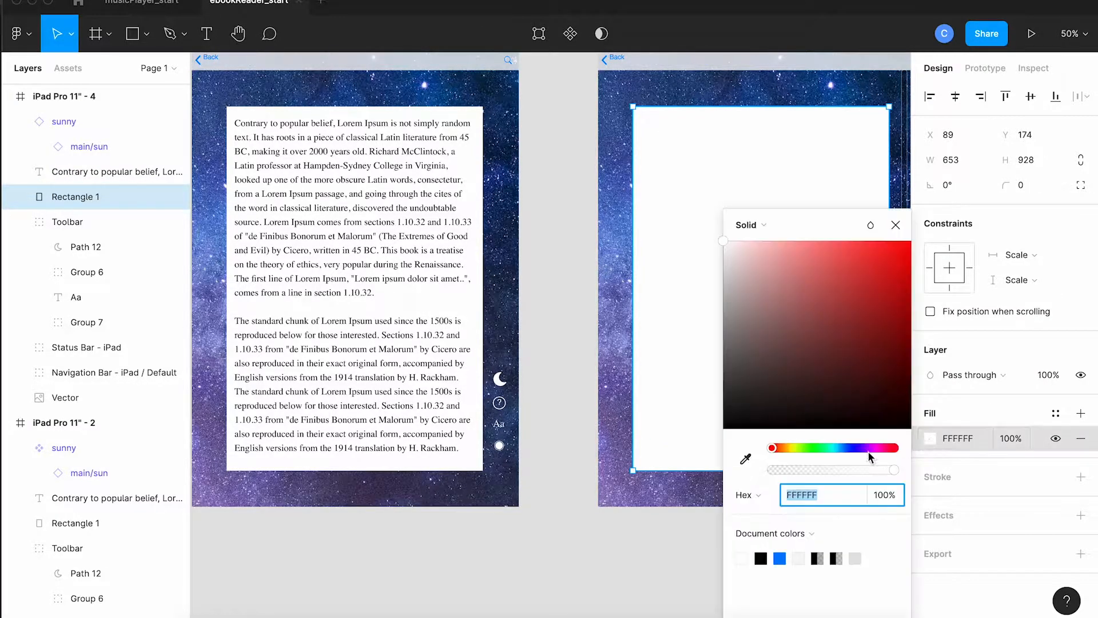
click(761, 558)
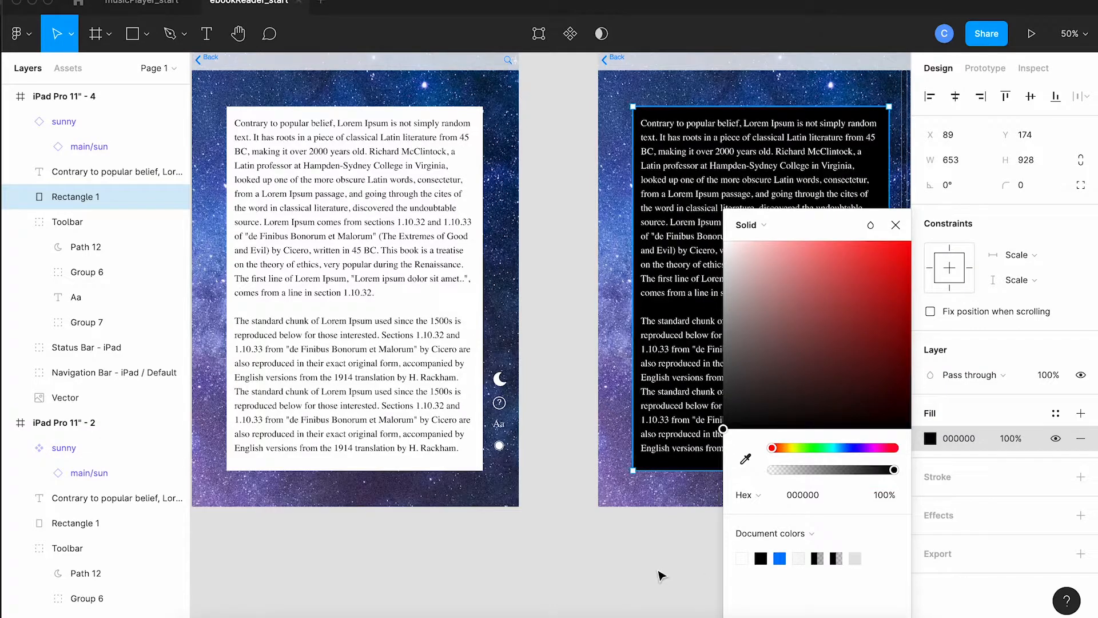
click(662, 576)
Step: Replace the moon icon in the black page's toolbar with the sunny icon
scroll(664, 527, right, 3)
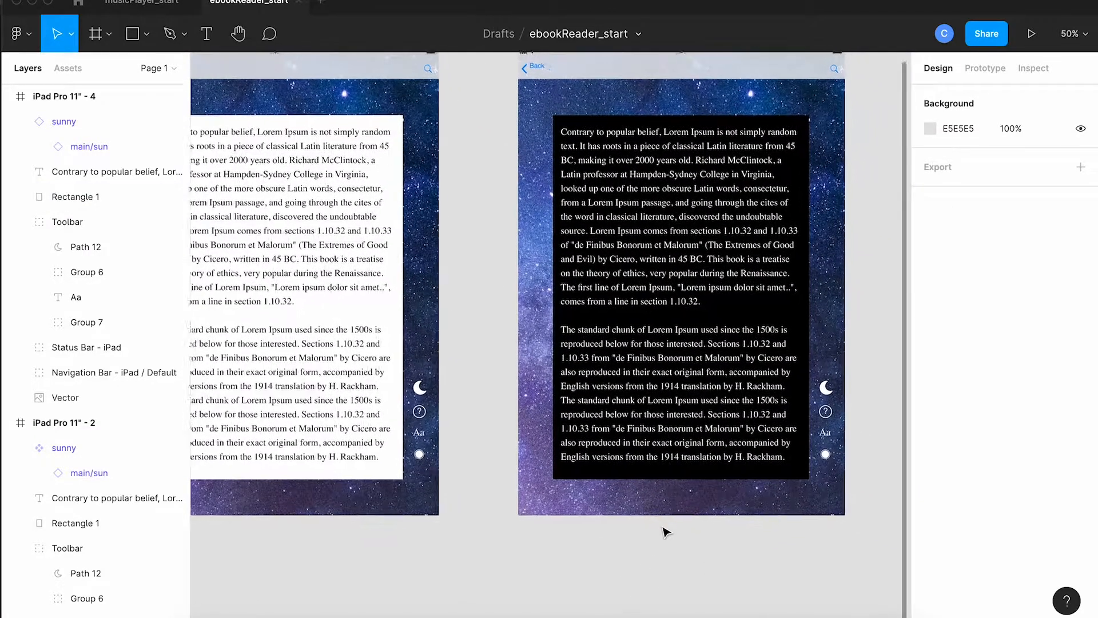
scroll(665, 532, right, 3)
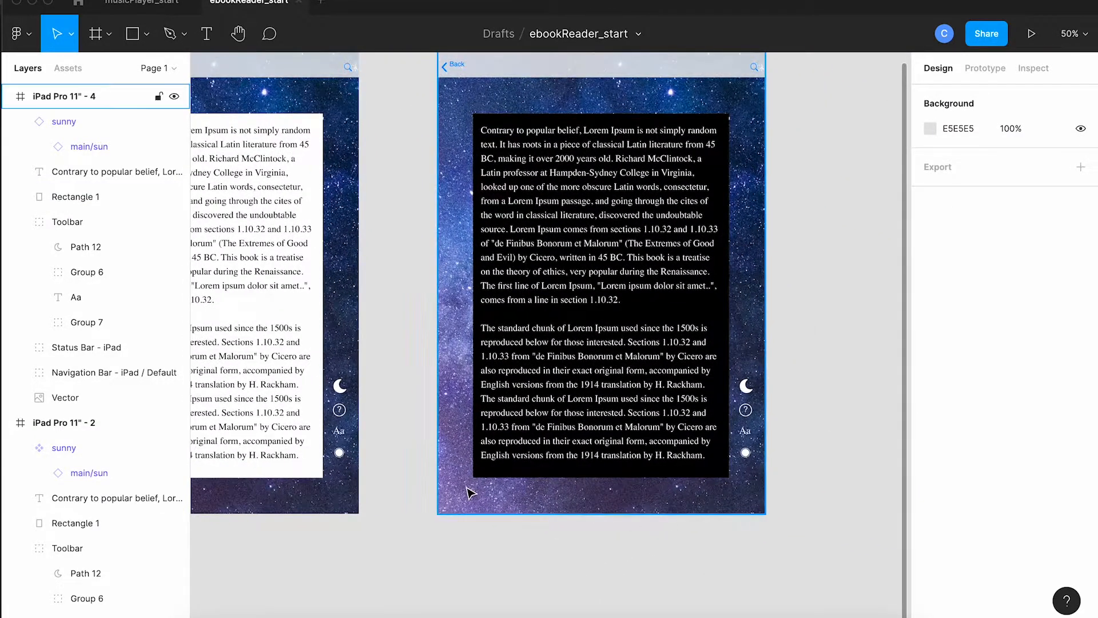
click(751, 392)
click(752, 393)
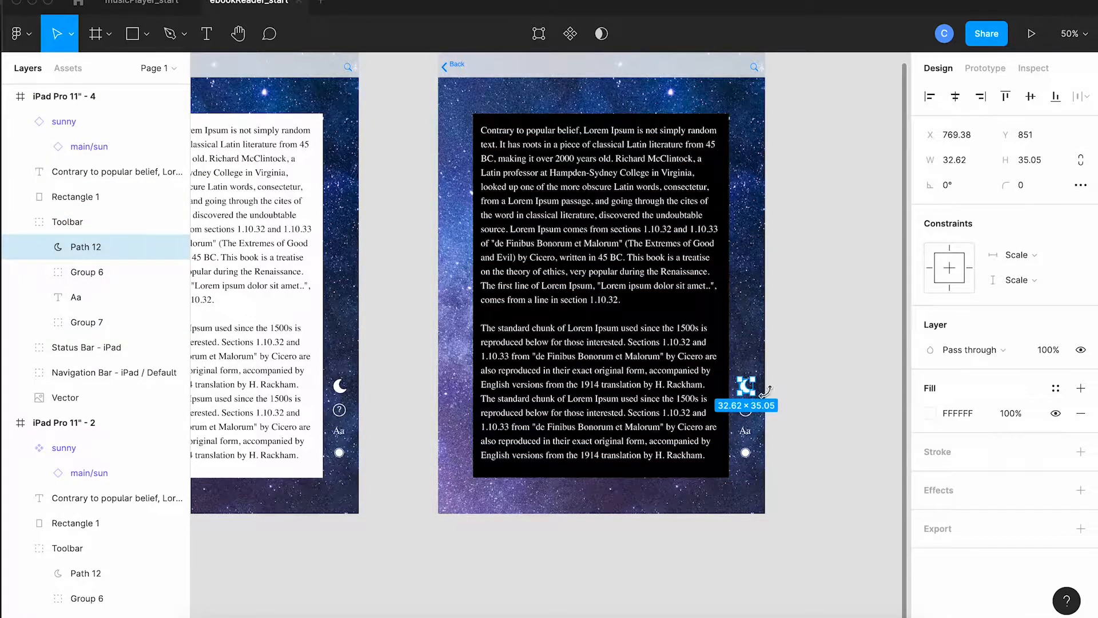
key(Delete)
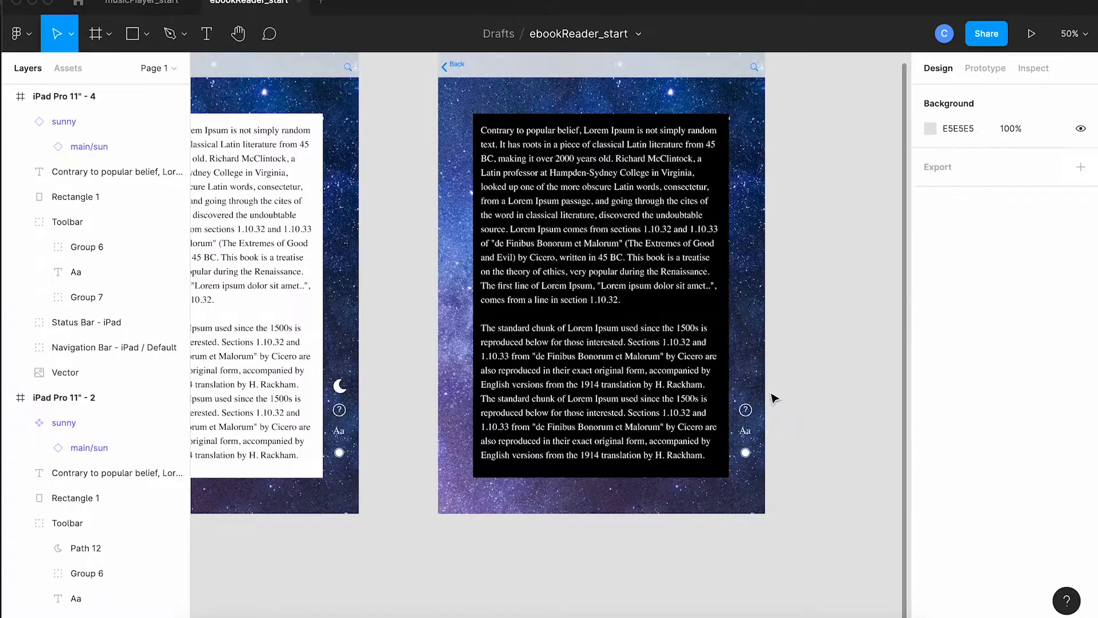
drag(603, 331, 603, 339)
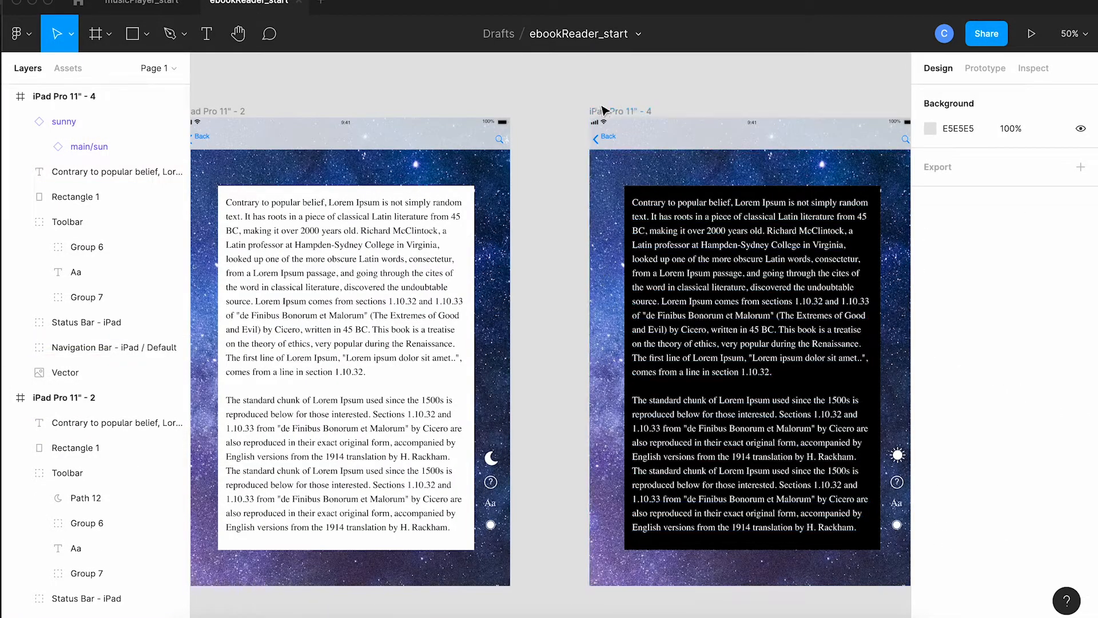
Step: Duplicate the light and dark reading frames together and place the copies directly beneath the originals
click(235, 114)
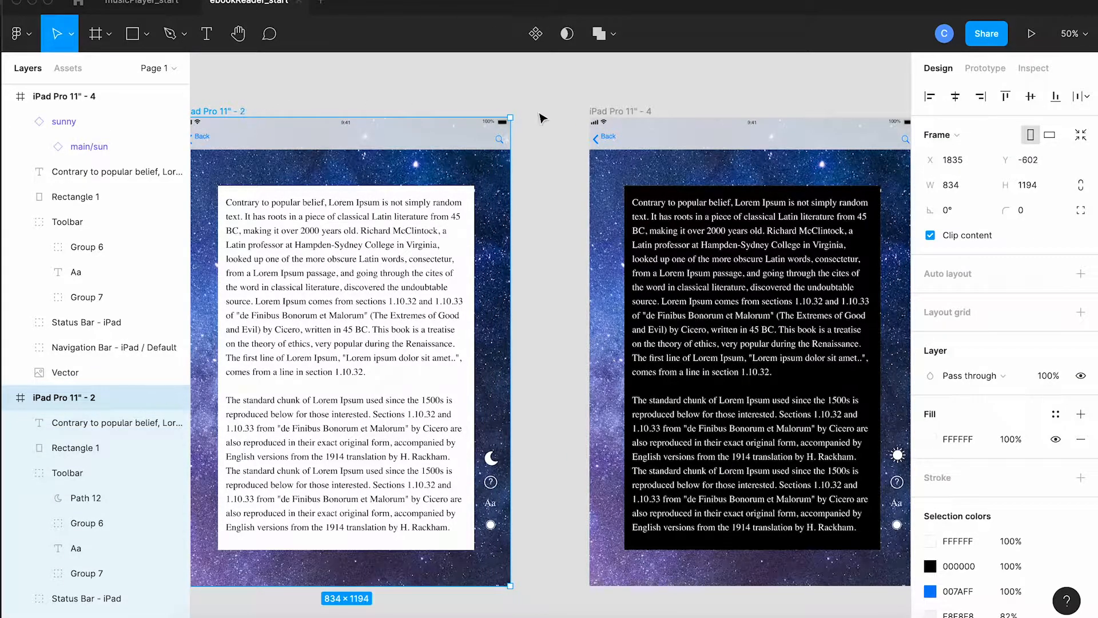
shift+click(620, 113)
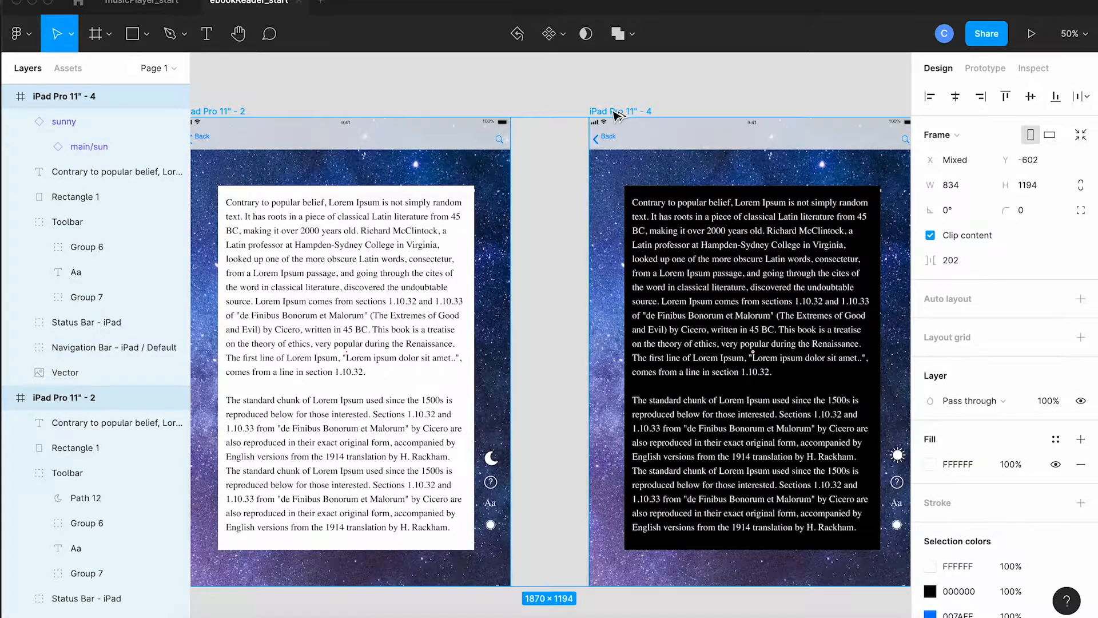
drag(622, 173, 622, 617)
scroll(579, 537, down, 6)
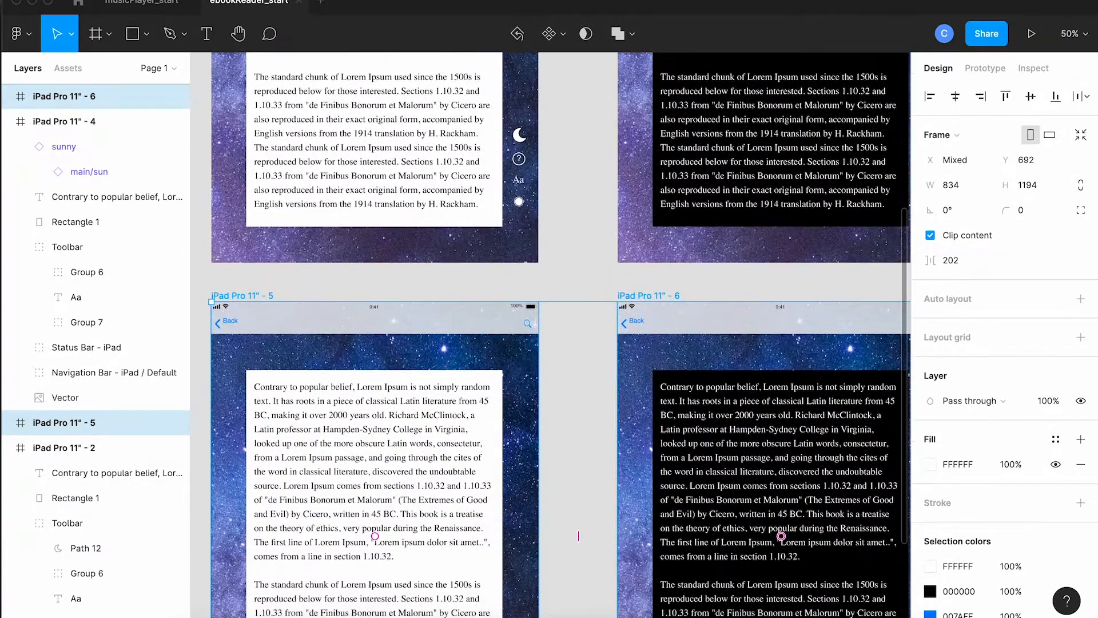
scroll(579, 536, down, 5)
scroll(589, 561, left, 1)
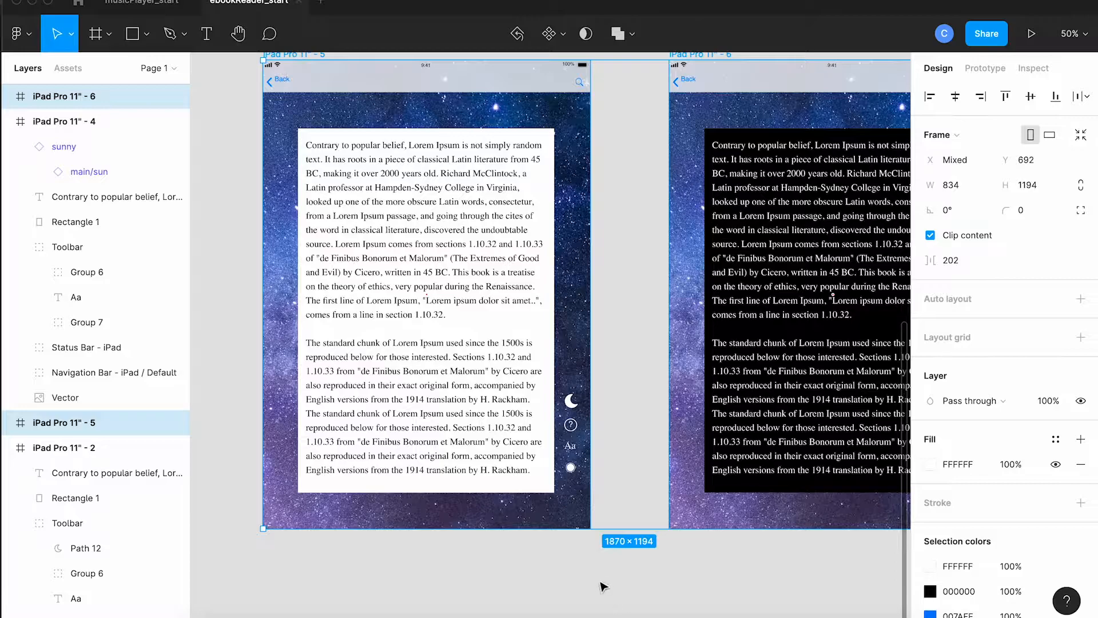
click(602, 584)
Step: Set the body text of the lower light reading frame to font size 30 and line height 40
click(489, 456)
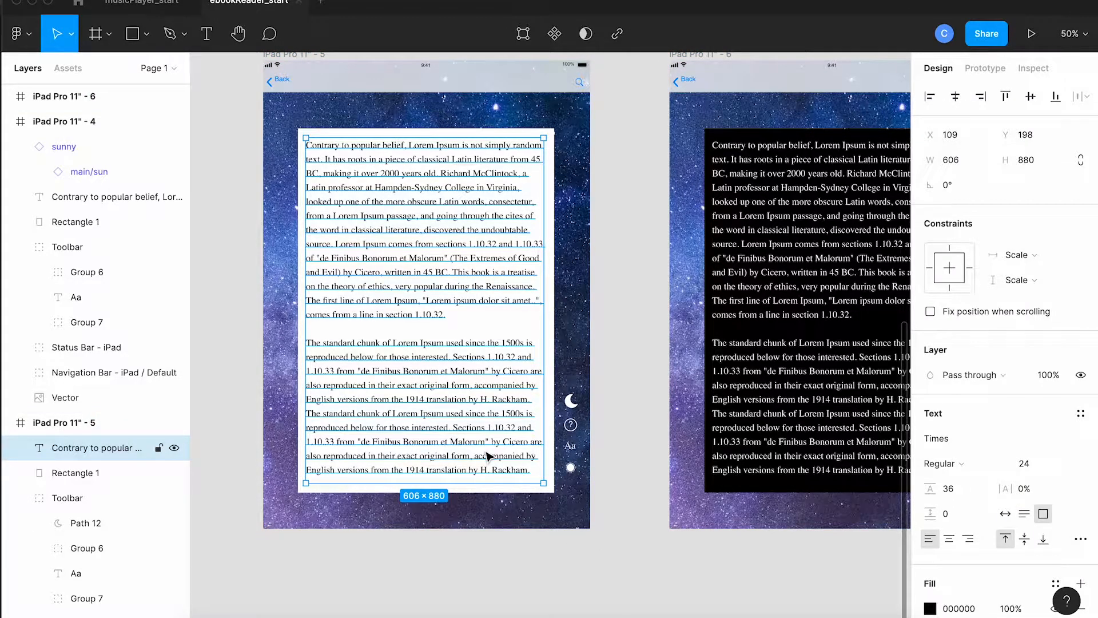
scroll(490, 456, up, 4)
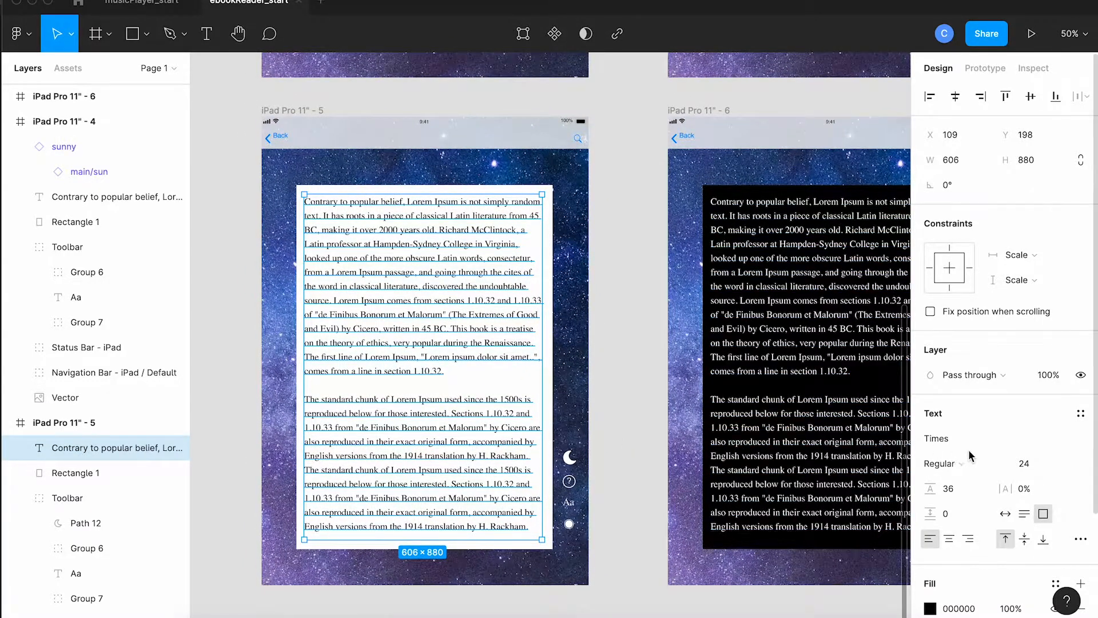
click(1026, 469)
text(30)
key(Return)
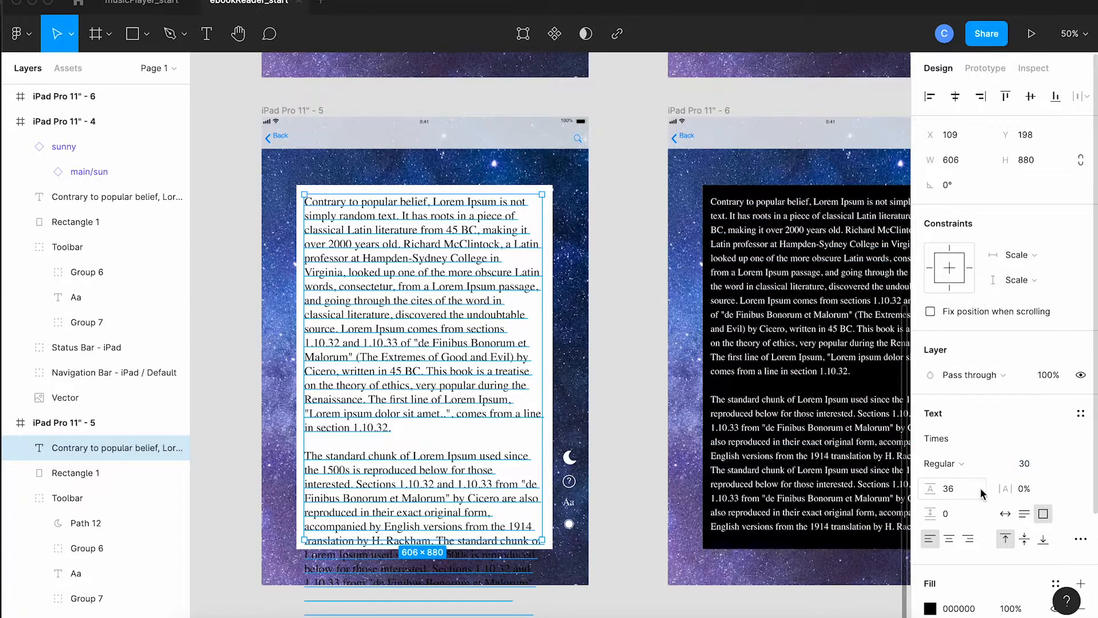
click(954, 493)
text(0)
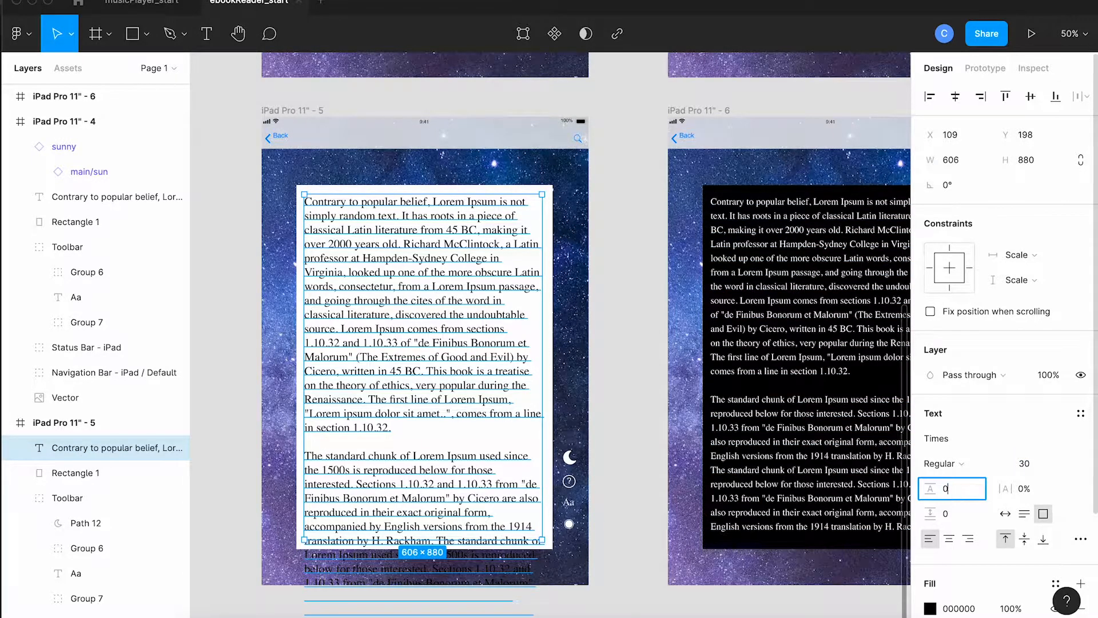
key(Return)
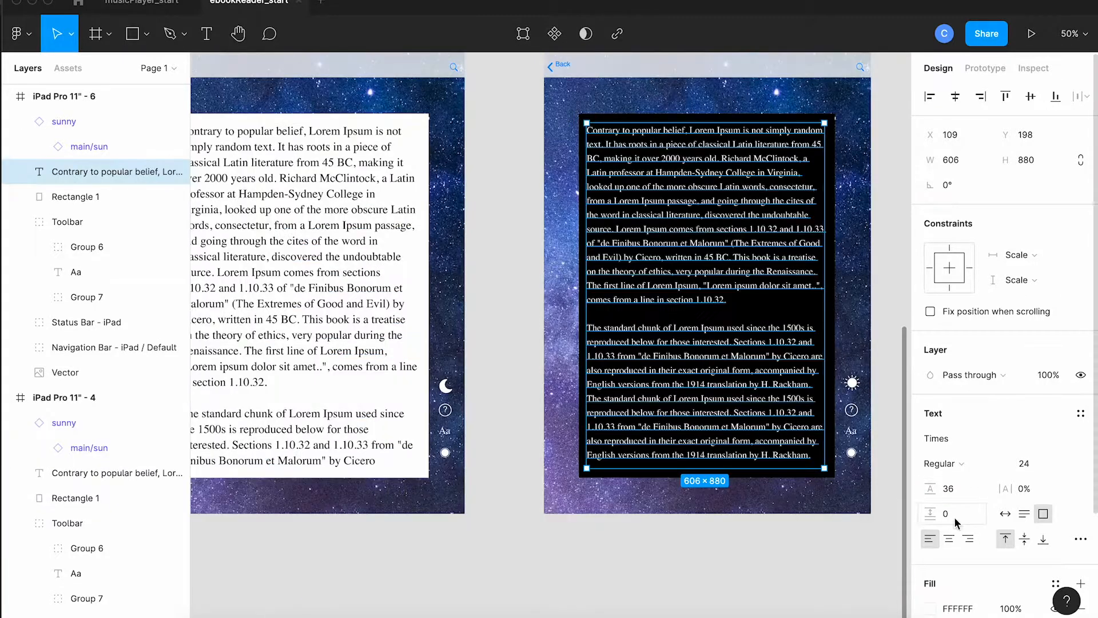
Step: Set the body text of the lower dark reading frame to font size 30 and line height 40
click(1019, 468)
text(30)
key(Tab)
text(40)
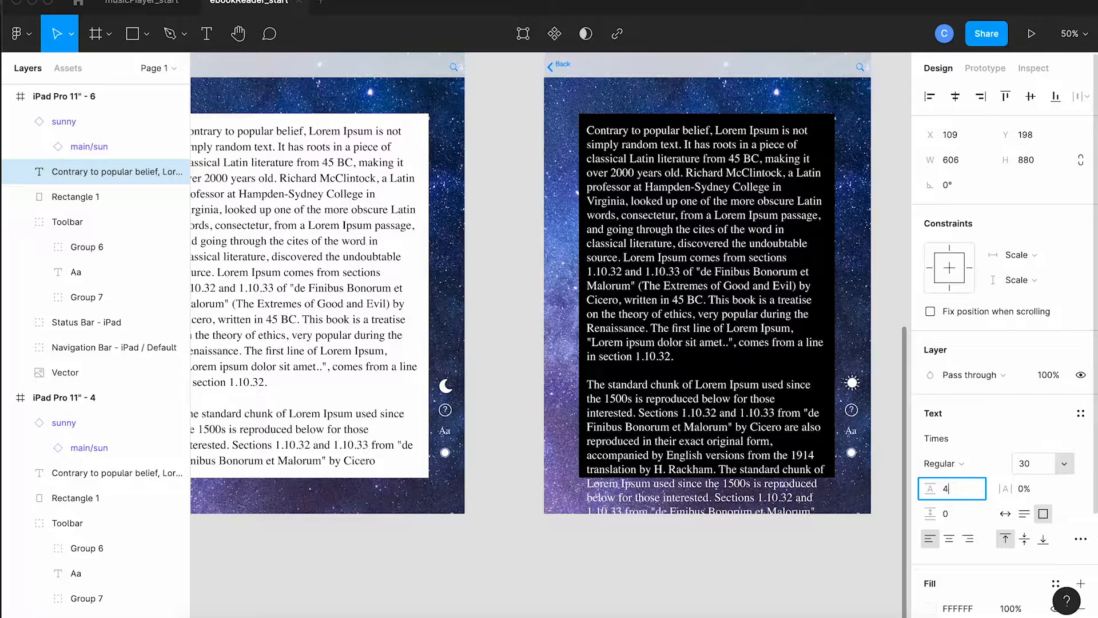
key(Return)
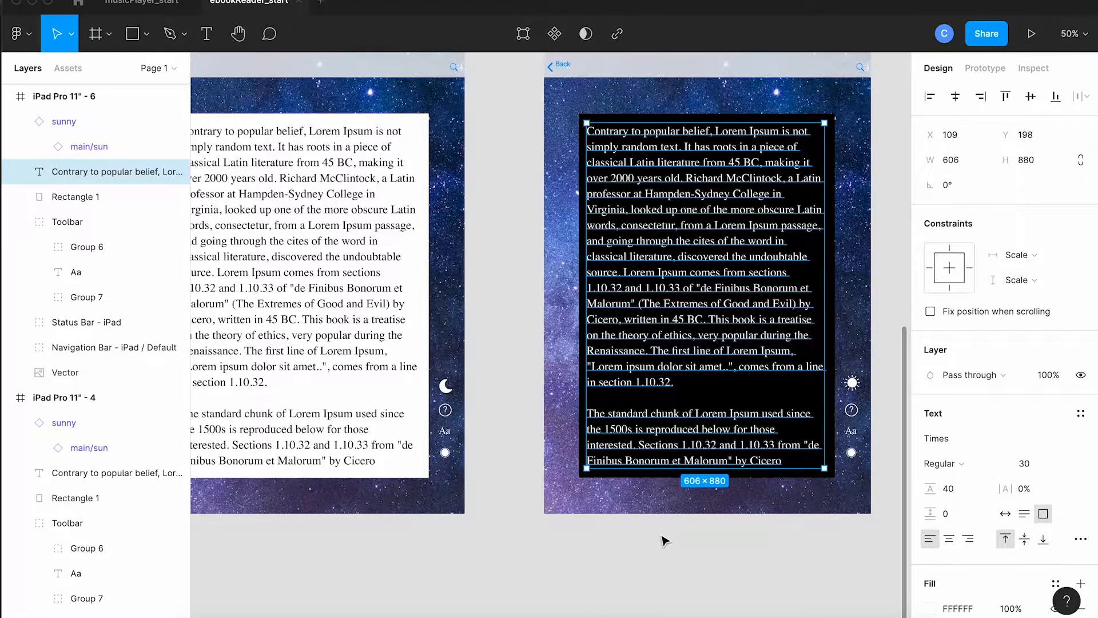
Step: Link the green Deathly Hallows cover on the bookshelf to the enlarged cover frame, on click with a Dissolve animation
scroll(665, 541, left, 1)
scroll(665, 541, left, 3)
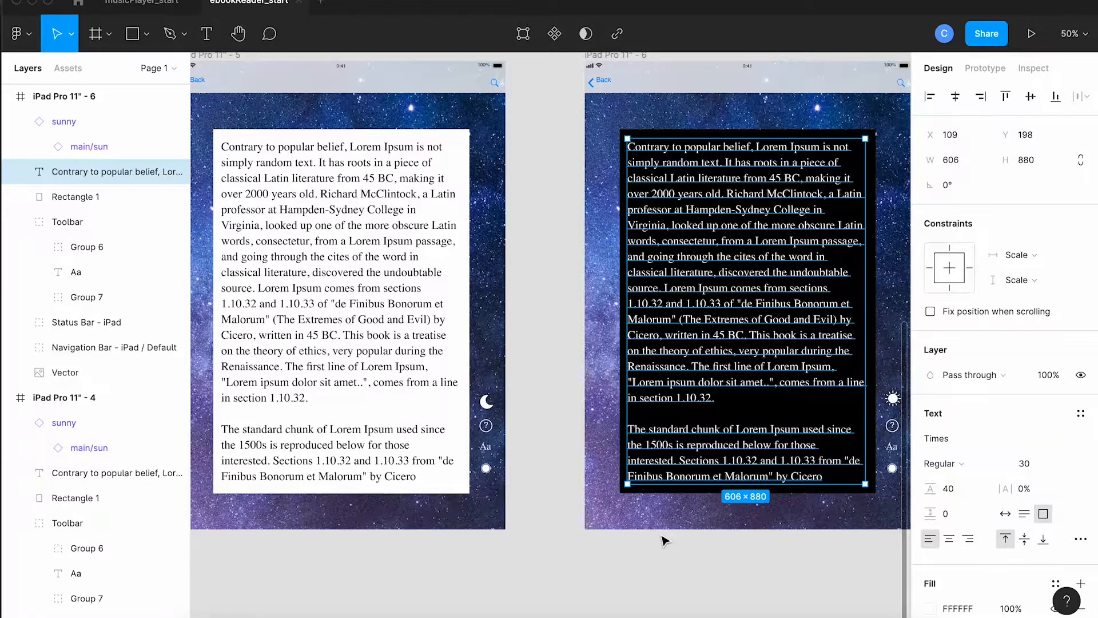
scroll(665, 542, left, 5)
click(662, 527)
scroll(664, 528, left, 3)
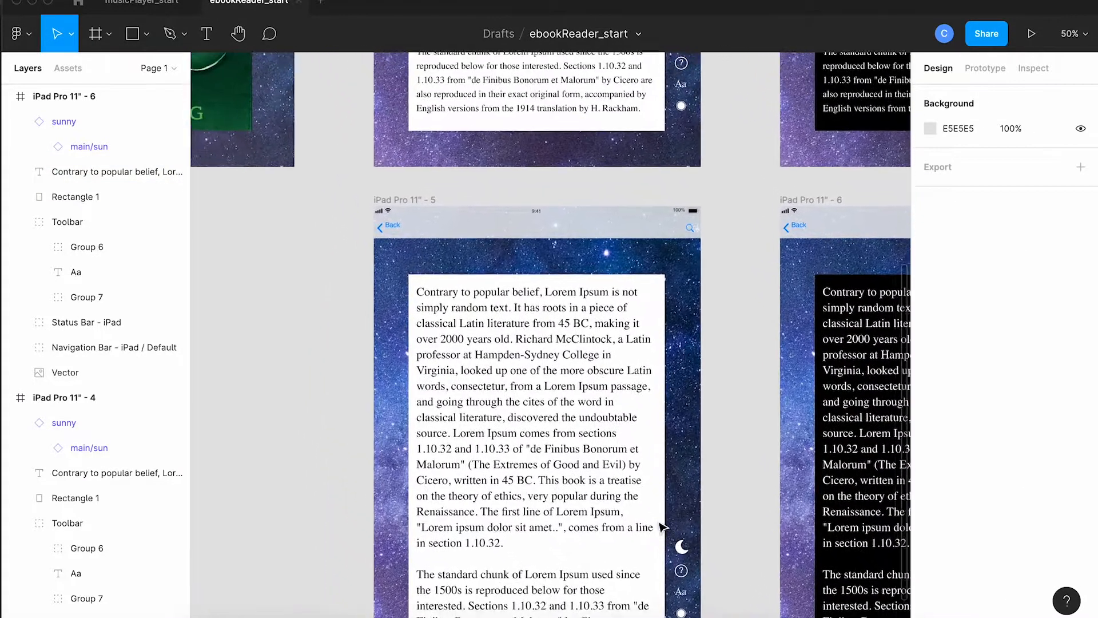
key(minus)
scroll(662, 526, left, 3)
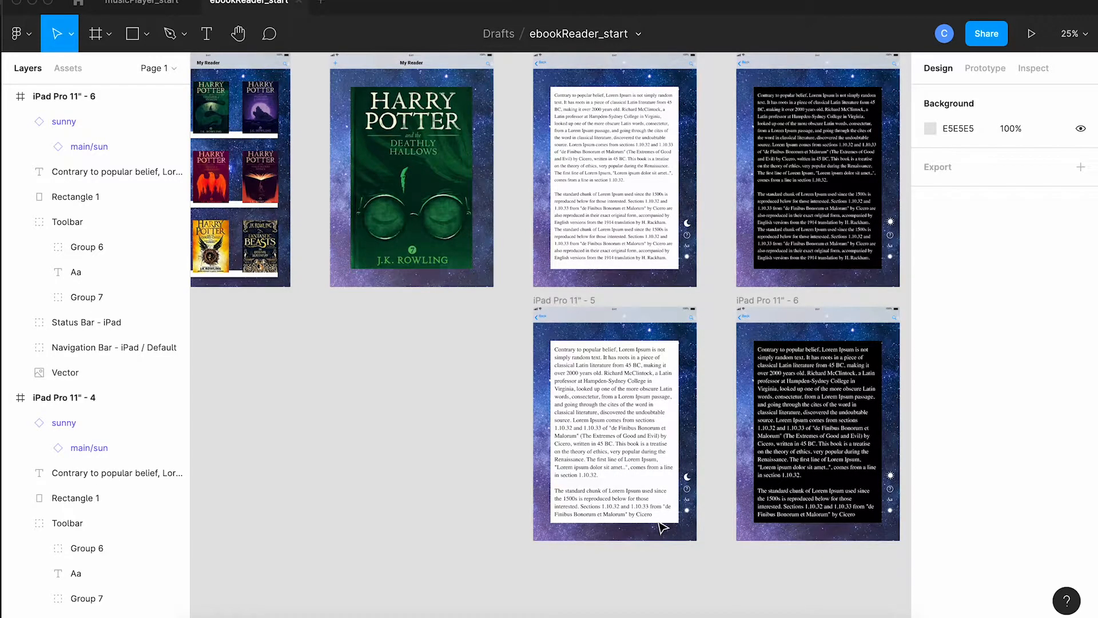
scroll(663, 526, left, 3)
scroll(662, 526, up, 2)
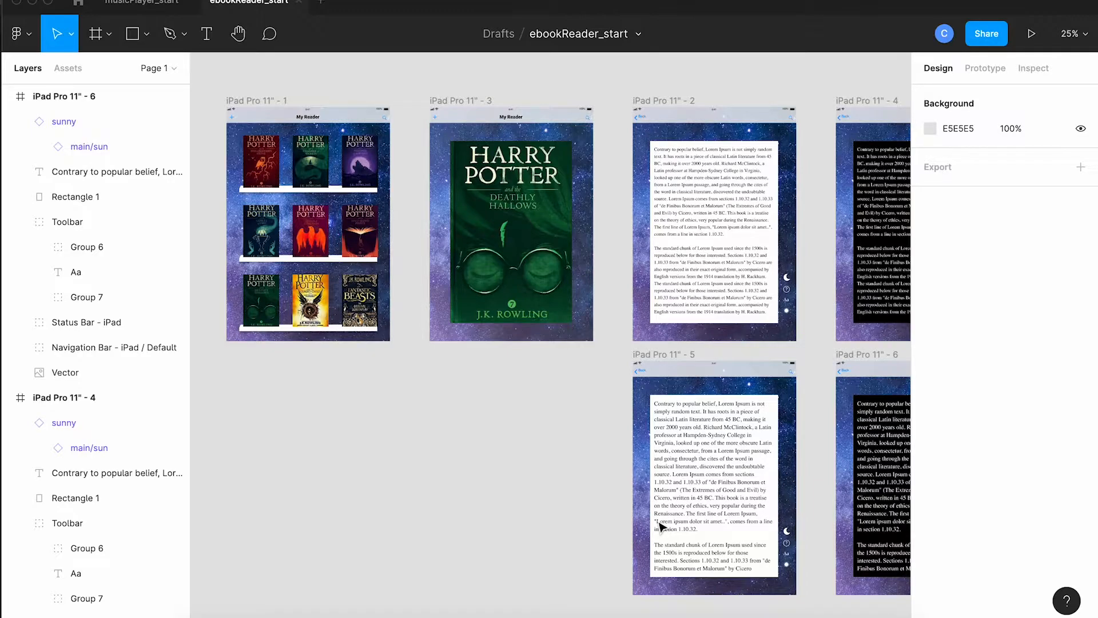
click(986, 68)
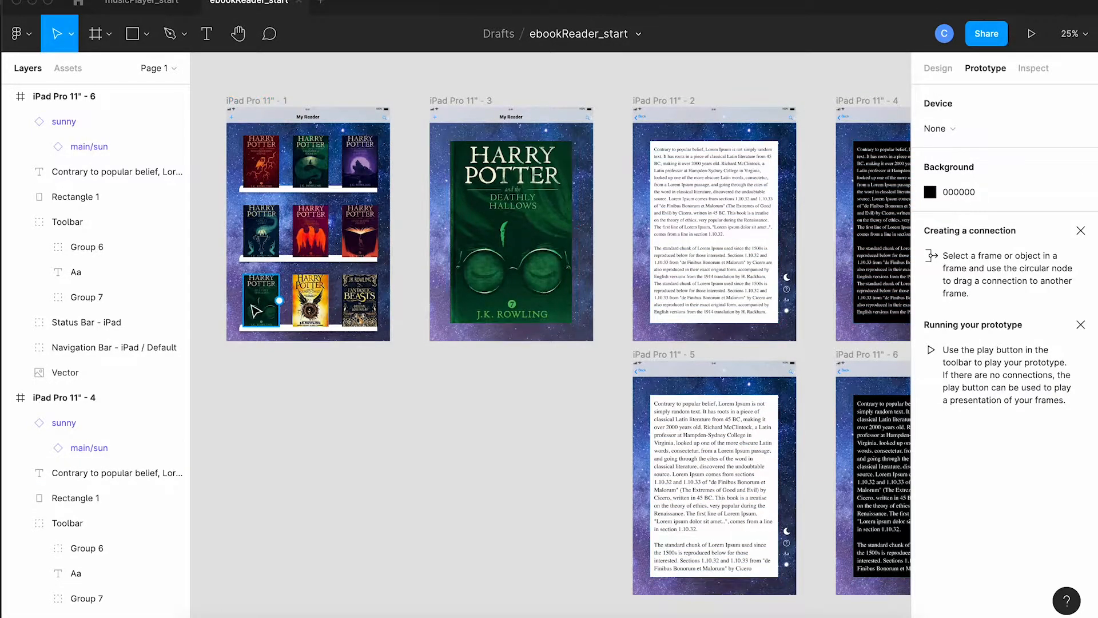
drag(279, 300, 437, 255)
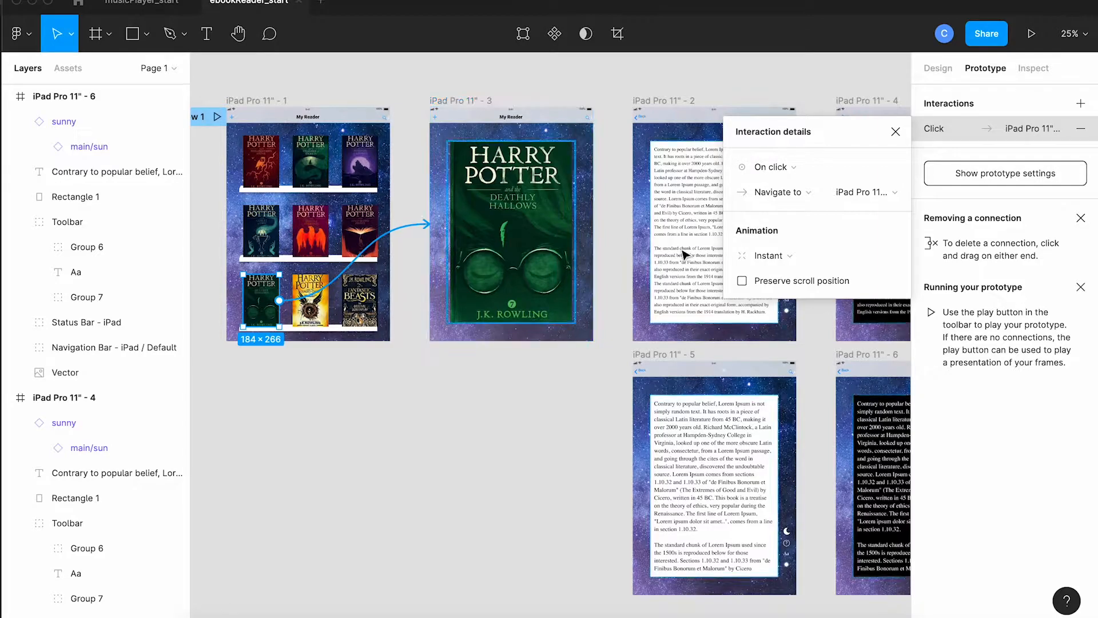
click(767, 255)
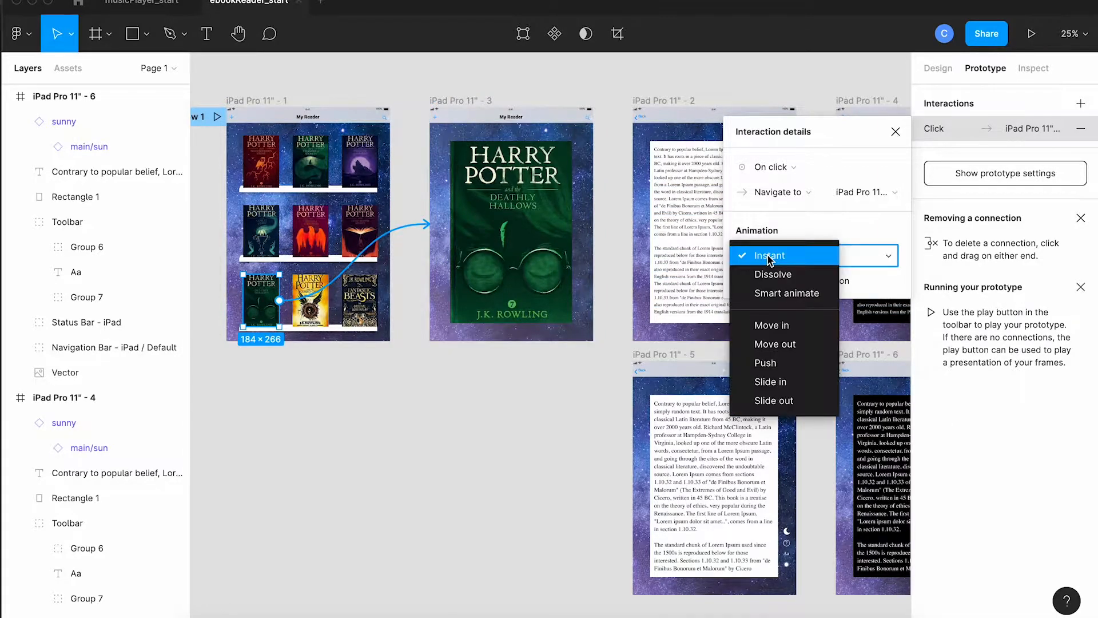
click(767, 269)
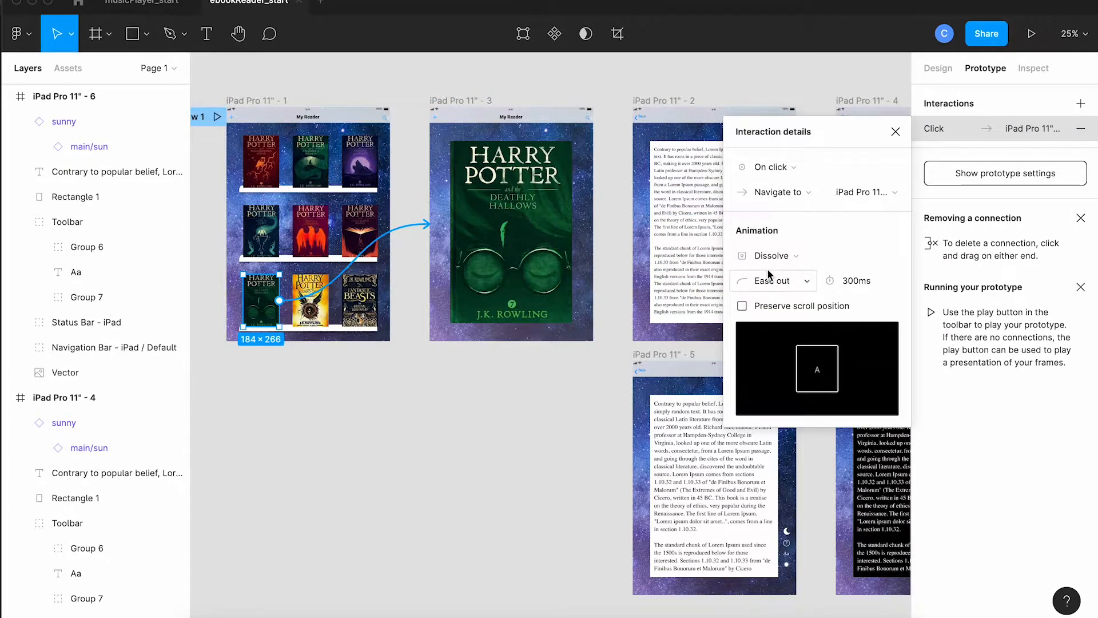
click(896, 133)
Step: Link the enlarged book cover to the light reading frame iPad Pro 11" - 2, on click with Dissolve
scroll(578, 405, right, 5)
scroll(577, 405, up, 2)
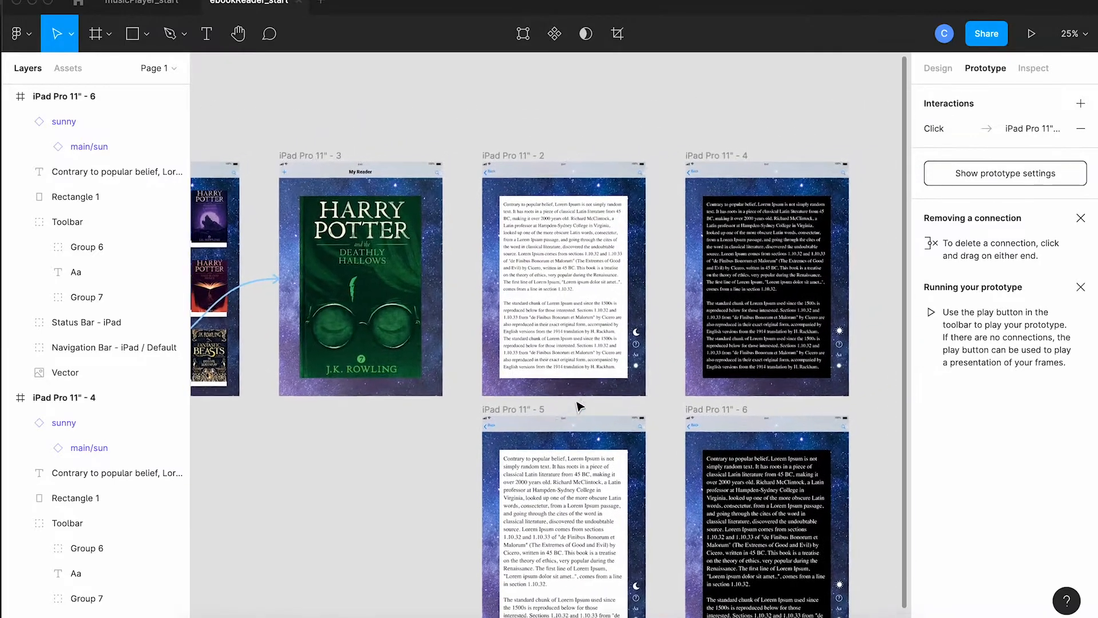
click(363, 324)
scroll(414, 424, left, 5)
scroll(414, 424, down, 1)
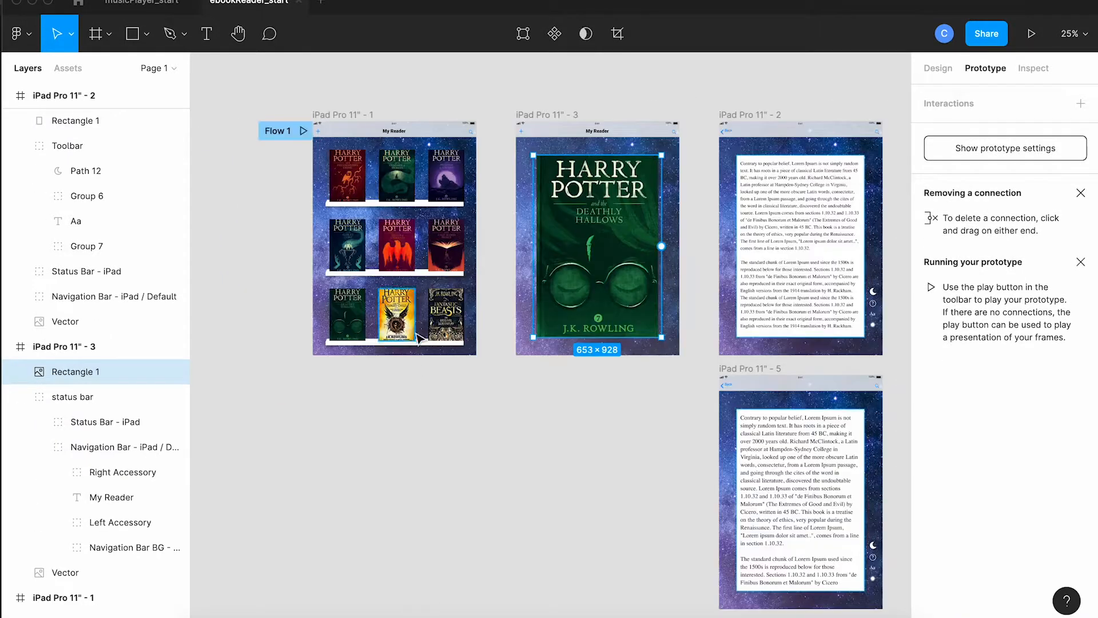
drag(661, 247, 724, 255)
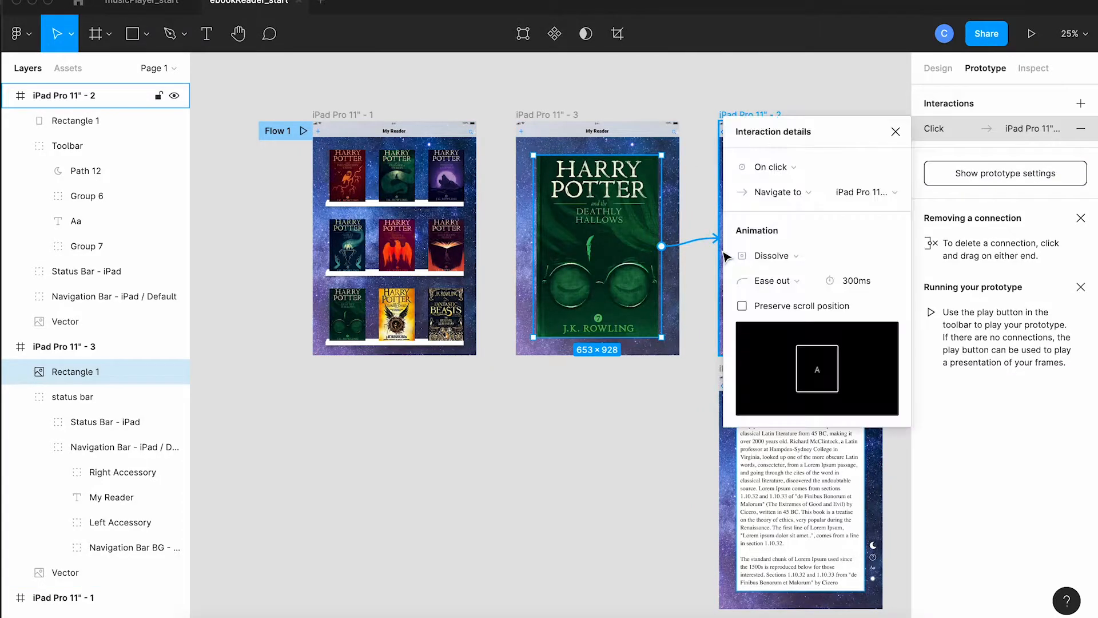
scroll(725, 257, right, 2)
scroll(724, 257, up, 1)
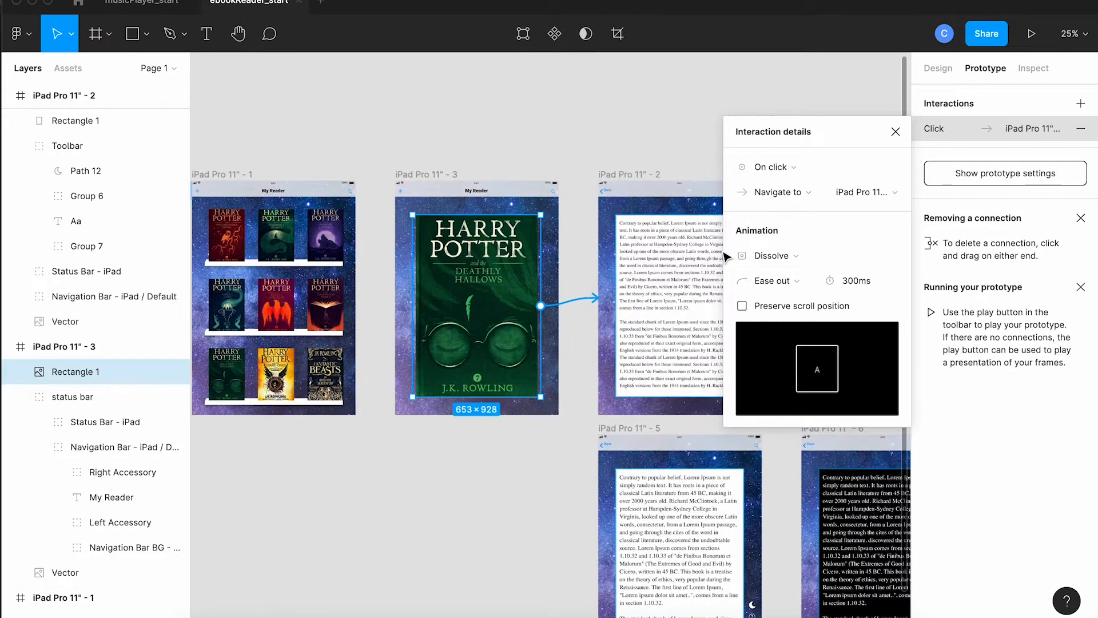
click(896, 132)
Step: Link the moon icon in frame iPad Pro 11" - 2 to the dark frame iPad Pro 11" - 4 with Smart animate
scroll(758, 288, right, 2)
scroll(758, 289, down, 1)
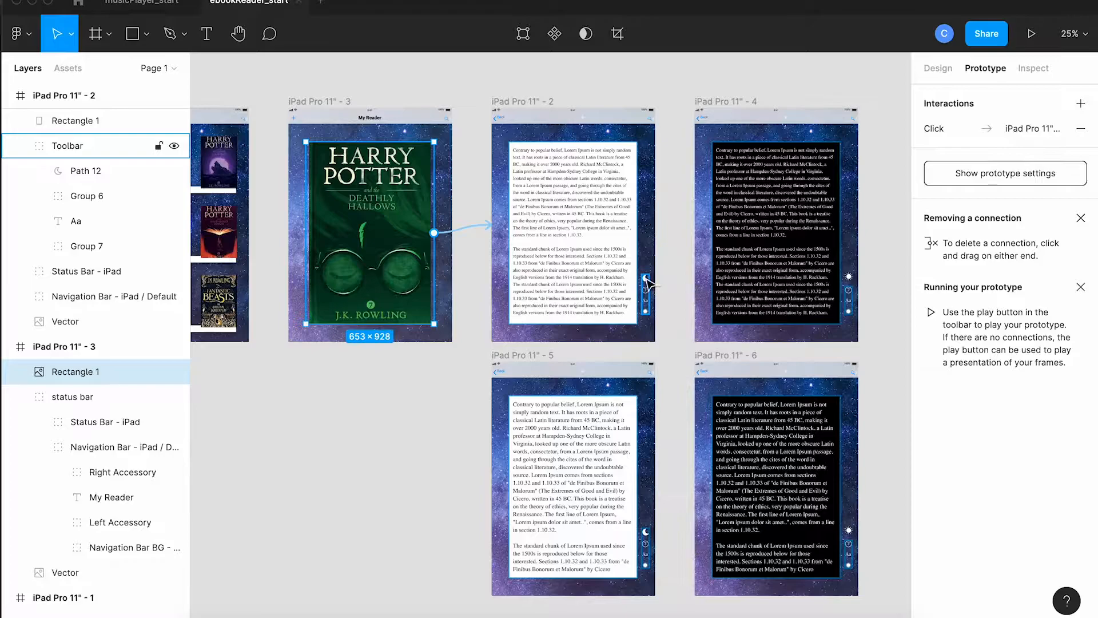
double_click(649, 280)
drag(648, 278, 722, 240)
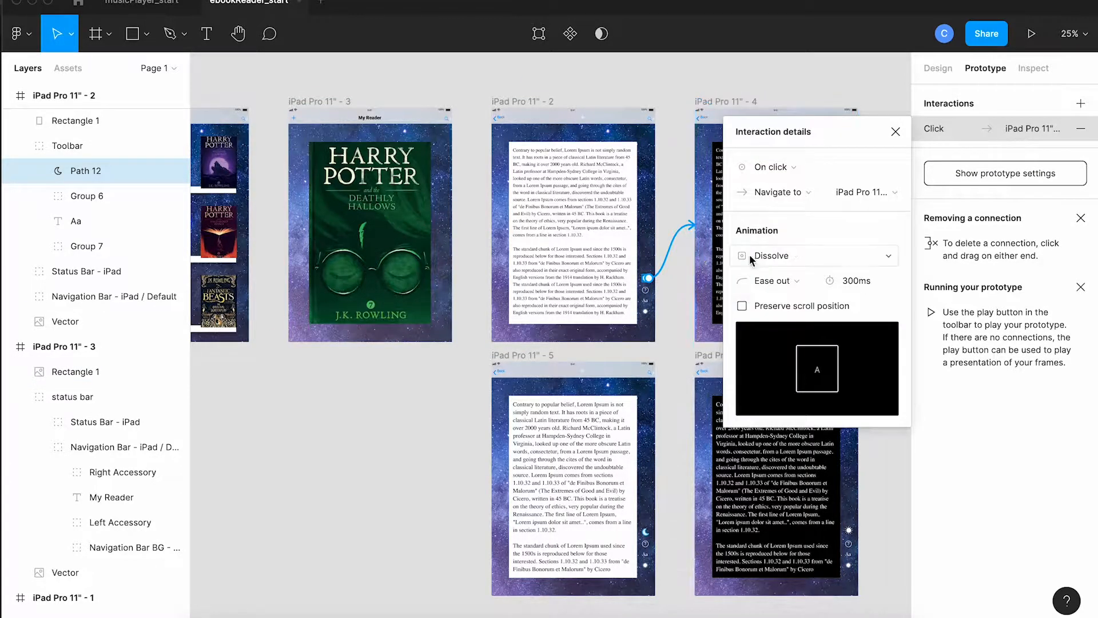
click(771, 256)
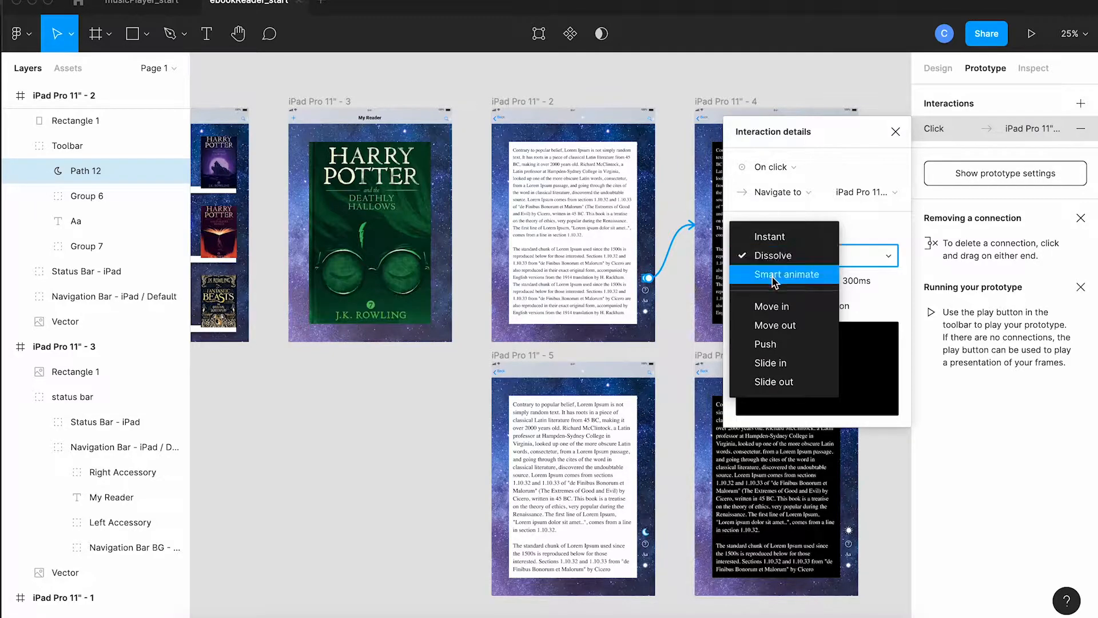
click(775, 277)
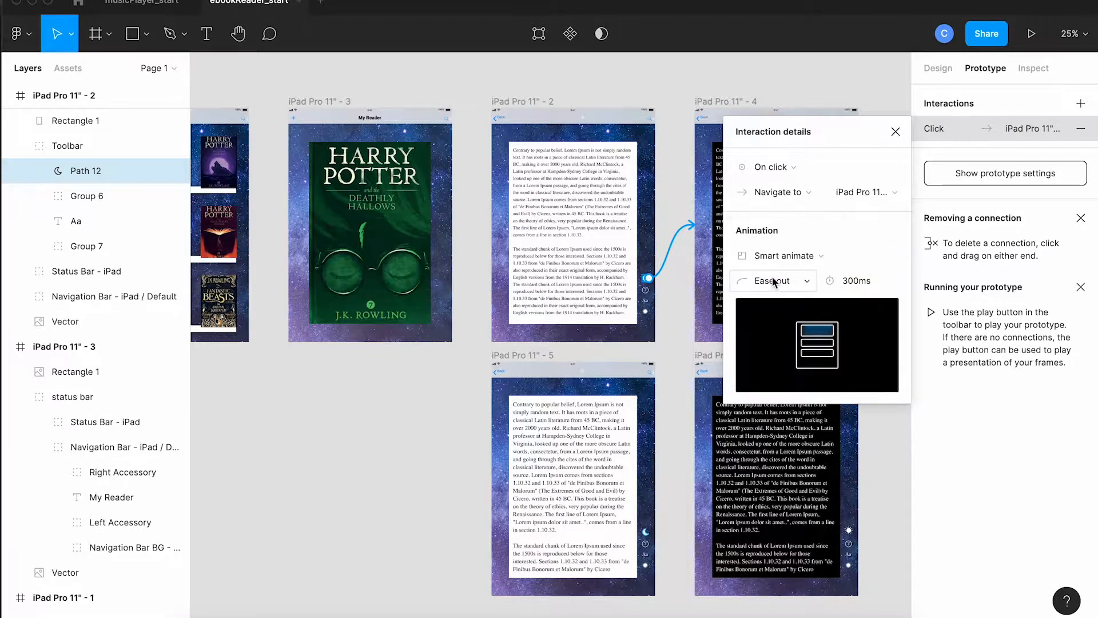
click(896, 133)
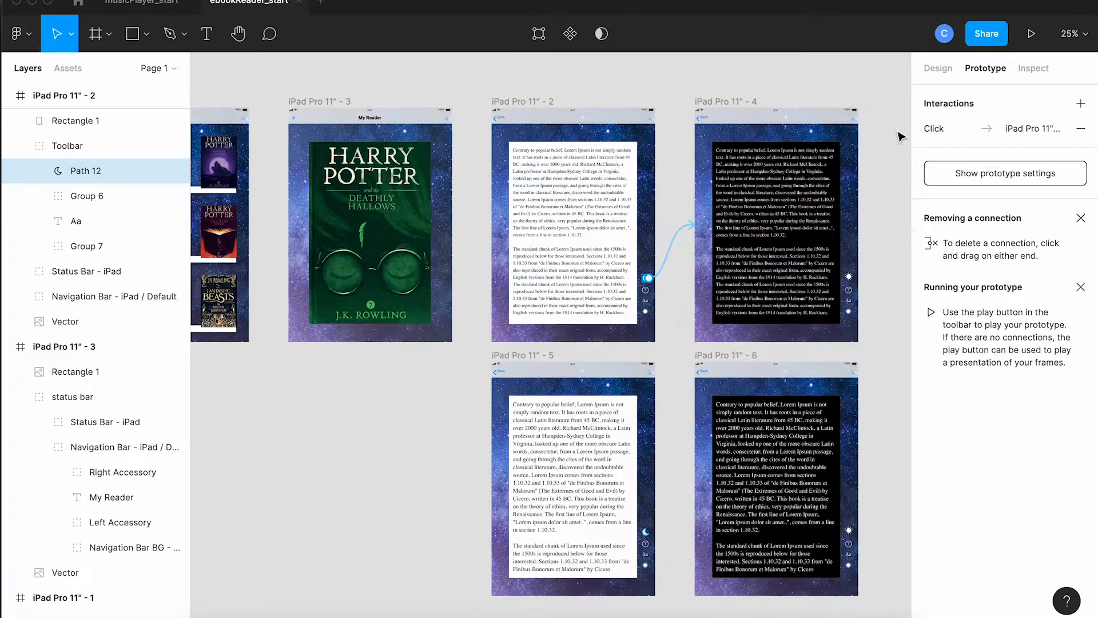
Step: Link the Aa icon in frame iPad Pro 11" - 2 to the larger-text light frame iPad Pro 11" - 5
scroll(795, 283, down, 2)
scroll(795, 283, right, 2)
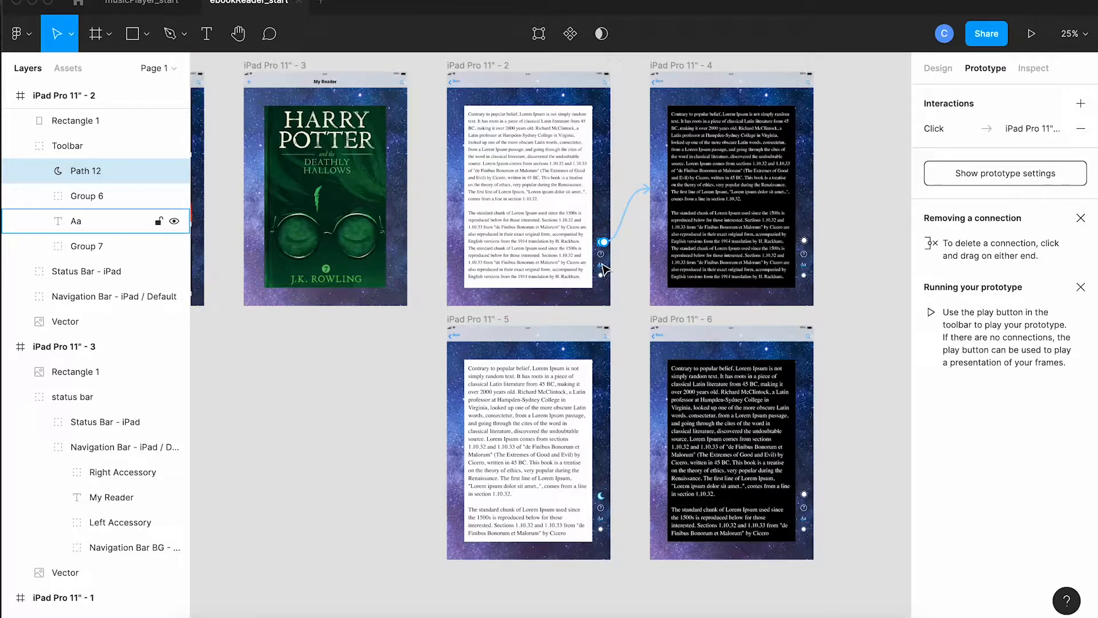
click(605, 265)
drag(604, 265, 574, 334)
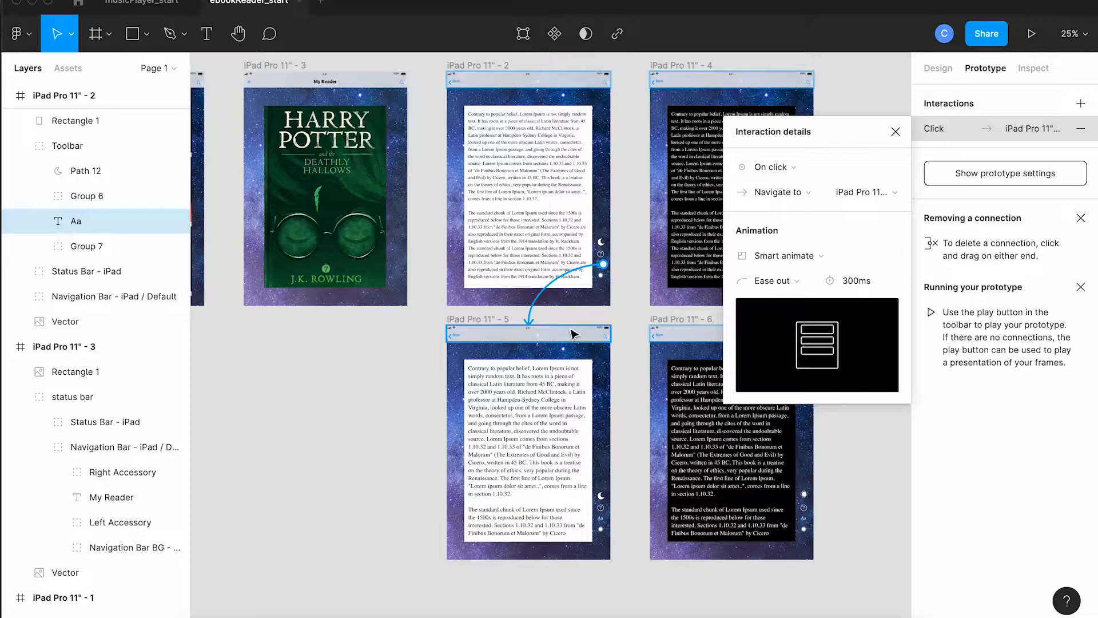
Step: In the larger-text light frame, link the moon icon to iPad Pro 11" - 6 and the Aa icon to iPad Pro 11" - 2
scroll(599, 413, down, 3)
scroll(600, 413, right, 3)
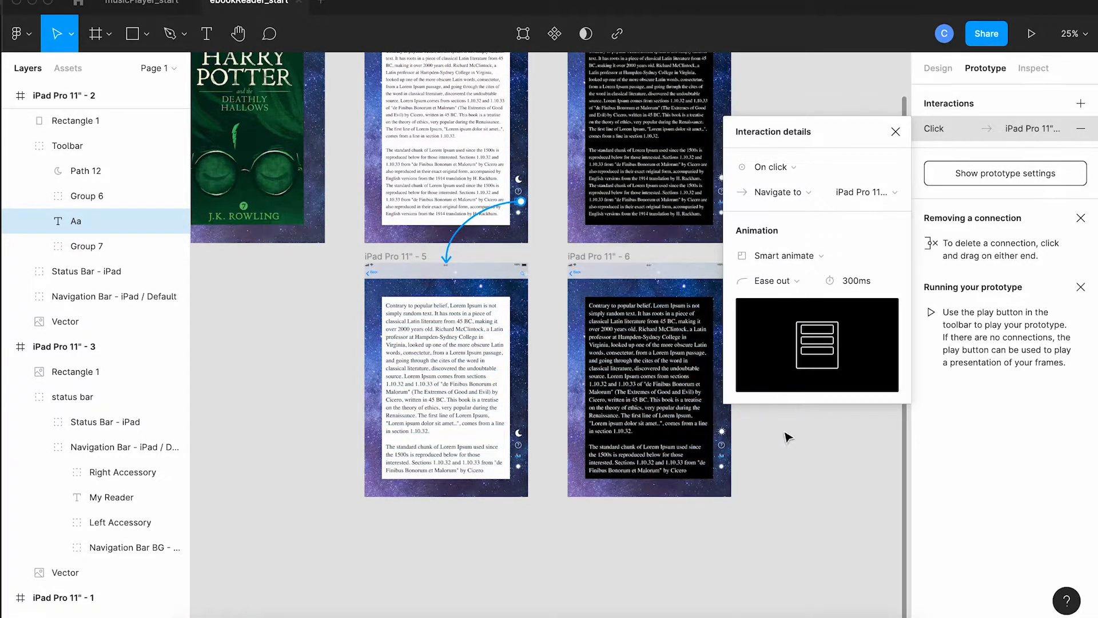
scroll(785, 432, up, 1)
scroll(785, 432, right, 1)
scroll(785, 438, up, 2)
scroll(785, 438, right, 2)
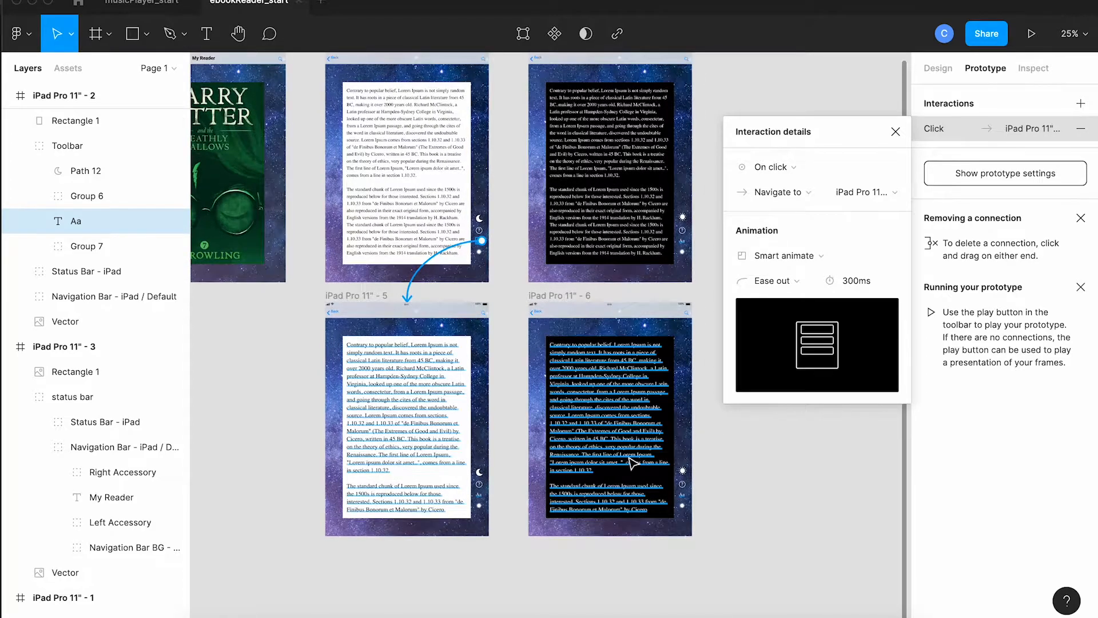
click(482, 472)
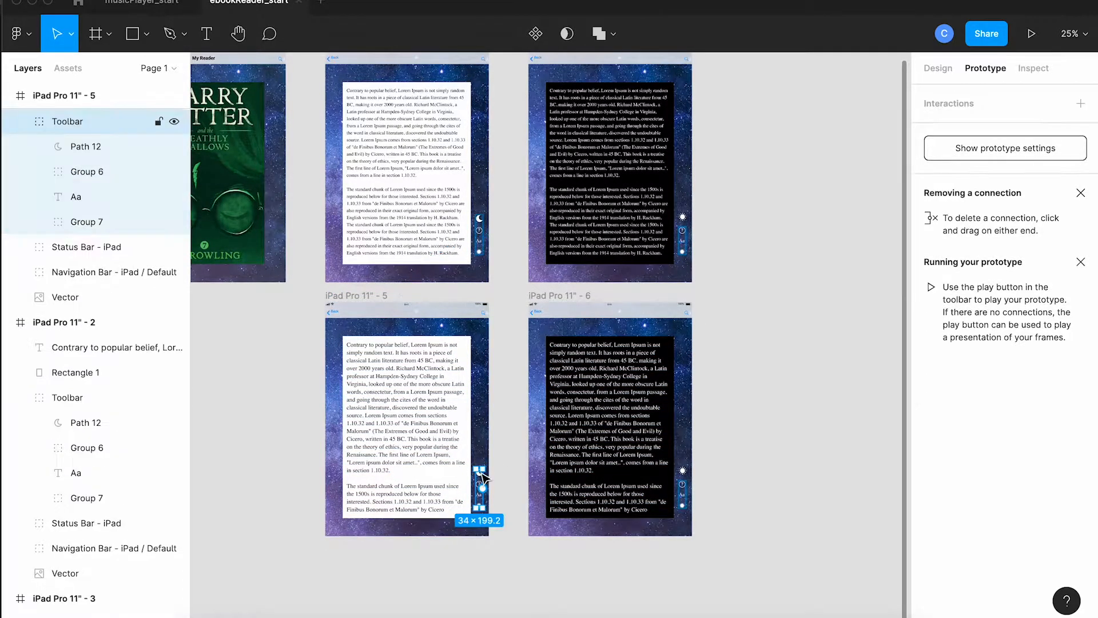
double_click(481, 474)
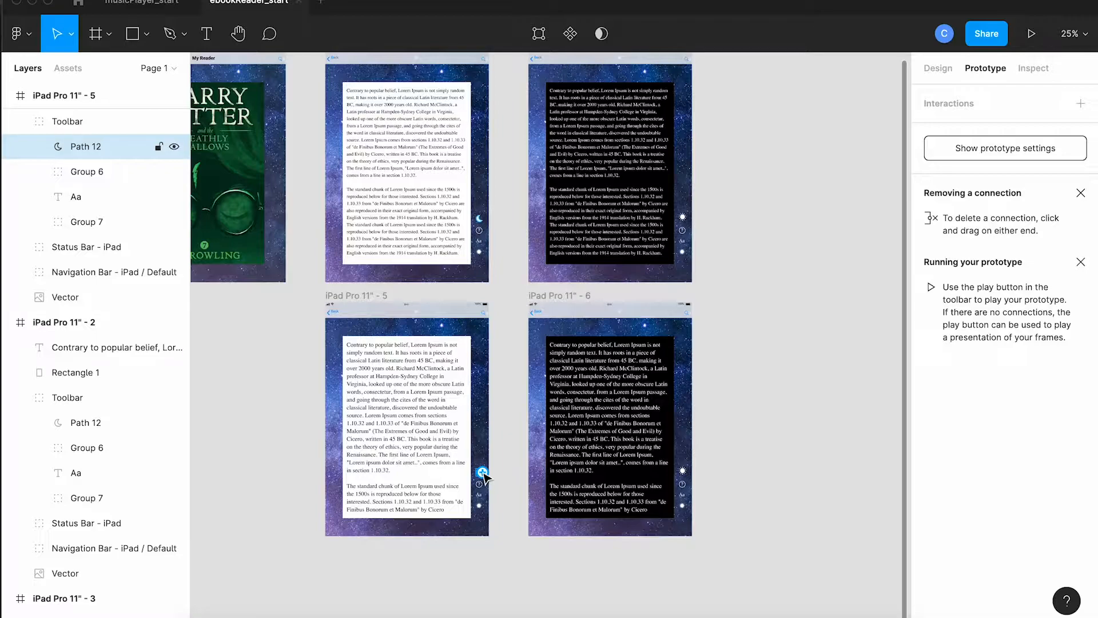
drag(482, 473, 532, 438)
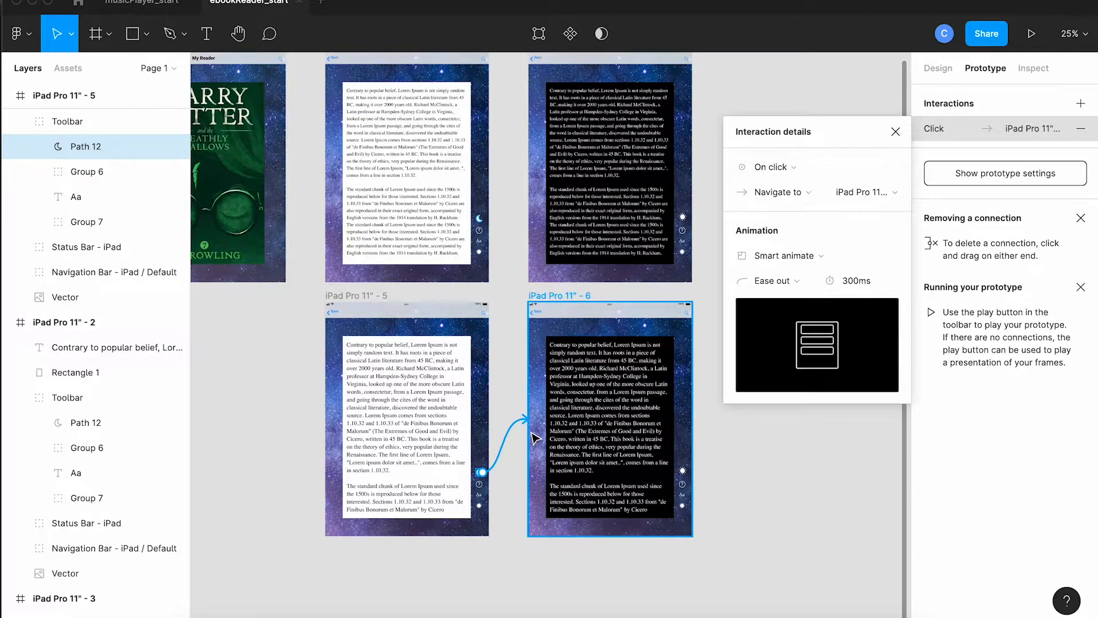
click(480, 495)
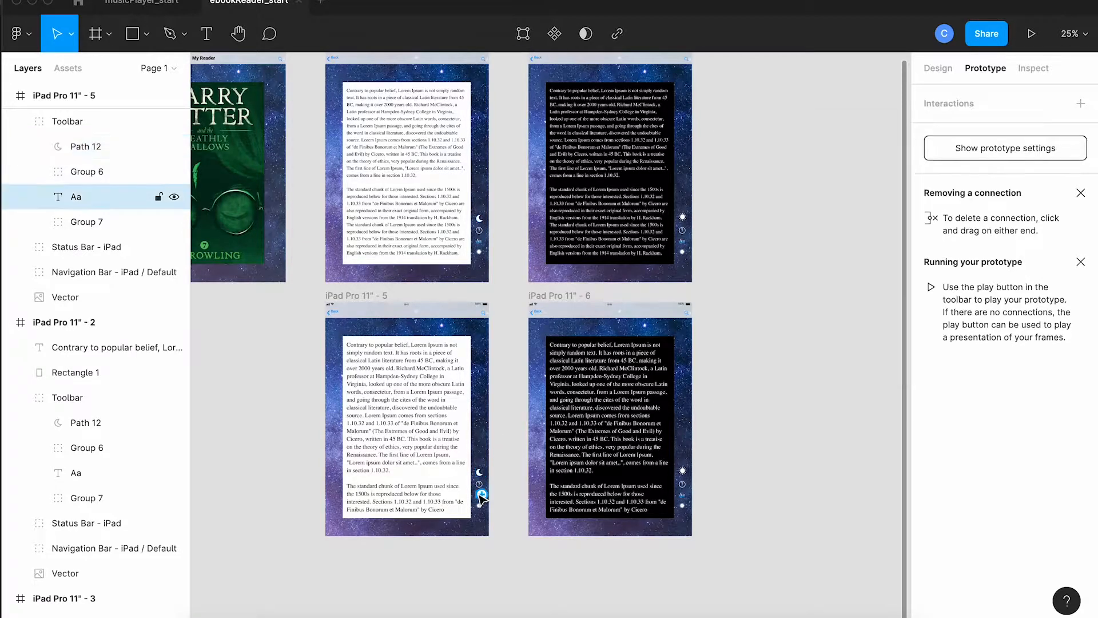
drag(482, 495, 484, 284)
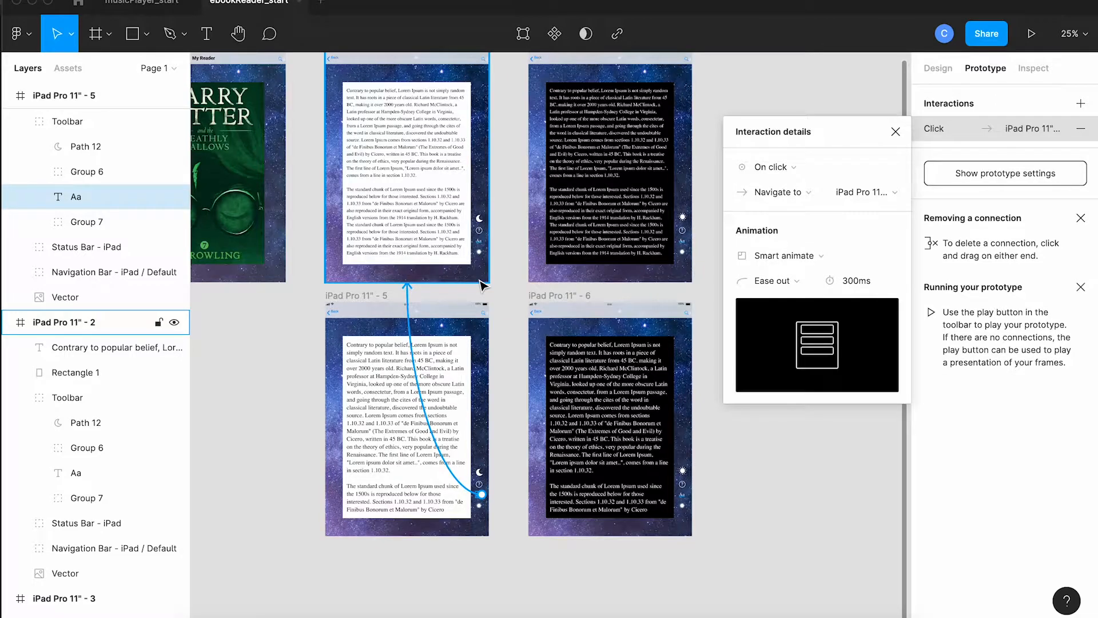
Step: In dark frame iPad Pro 11" - 4, link the sunny icon to iPad Pro 11" - 2 and the Aa icon to iPad Pro 11" - 6
click(683, 218)
drag(687, 217, 484, 230)
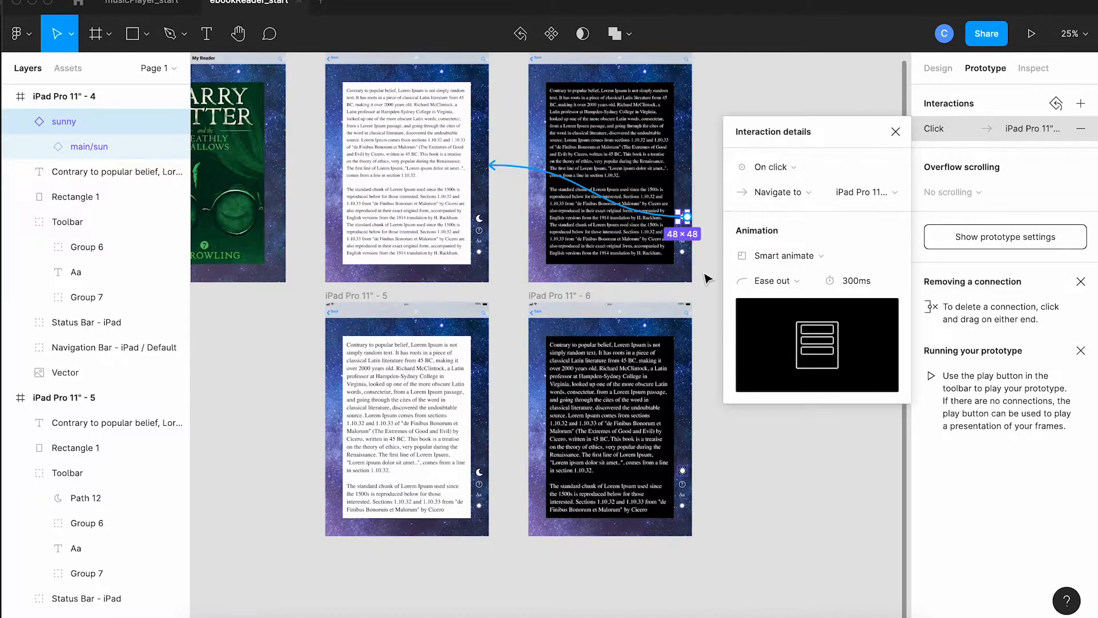
click(708, 278)
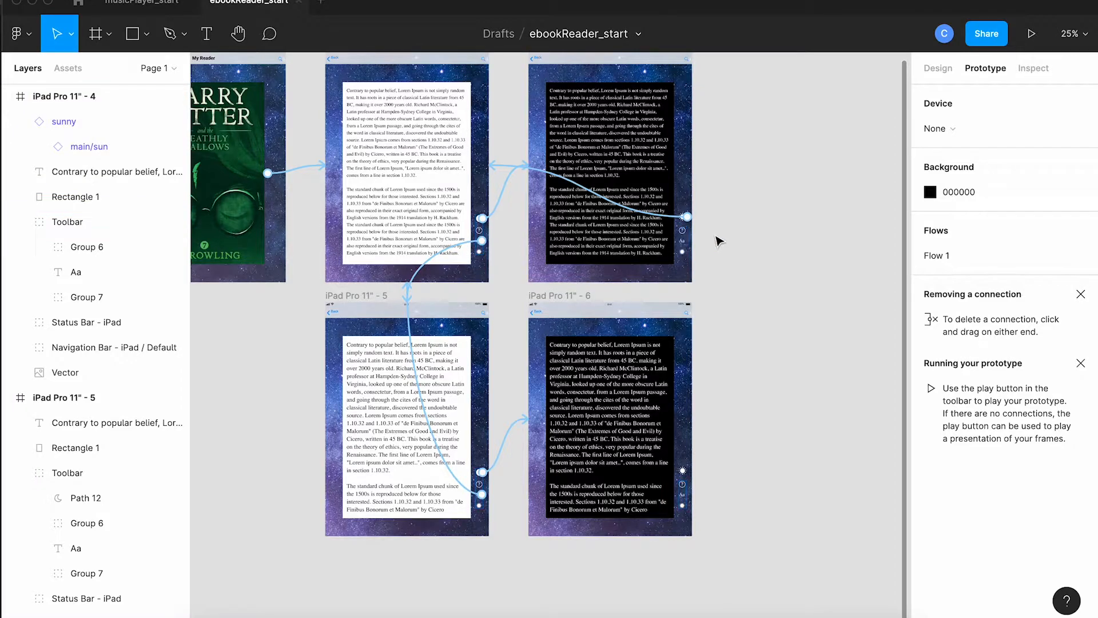
click(686, 245)
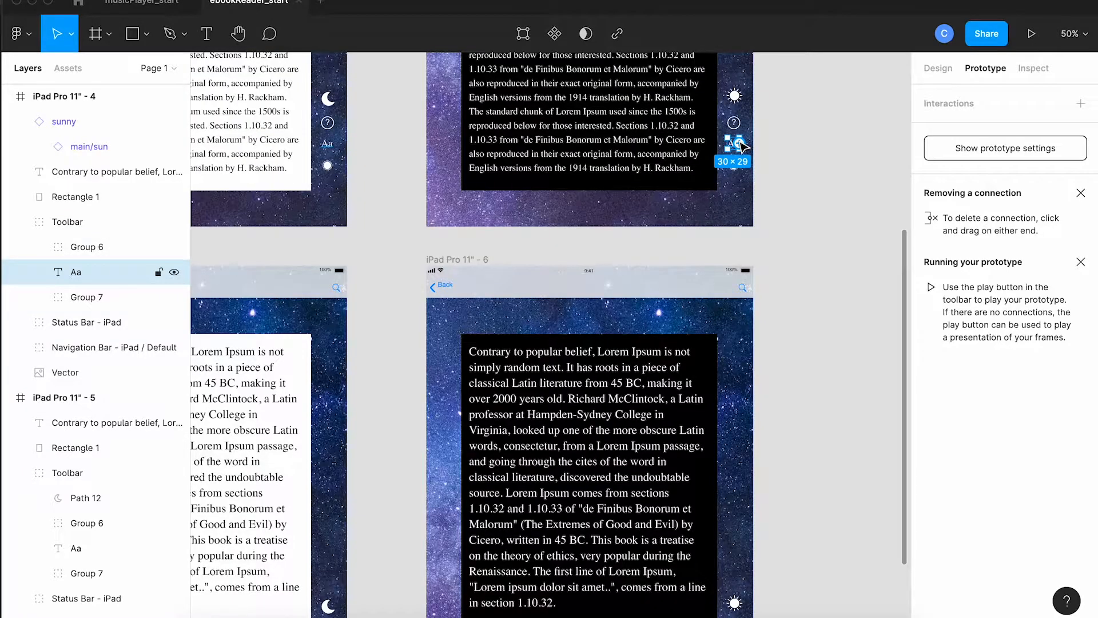
drag(742, 145, 722, 371)
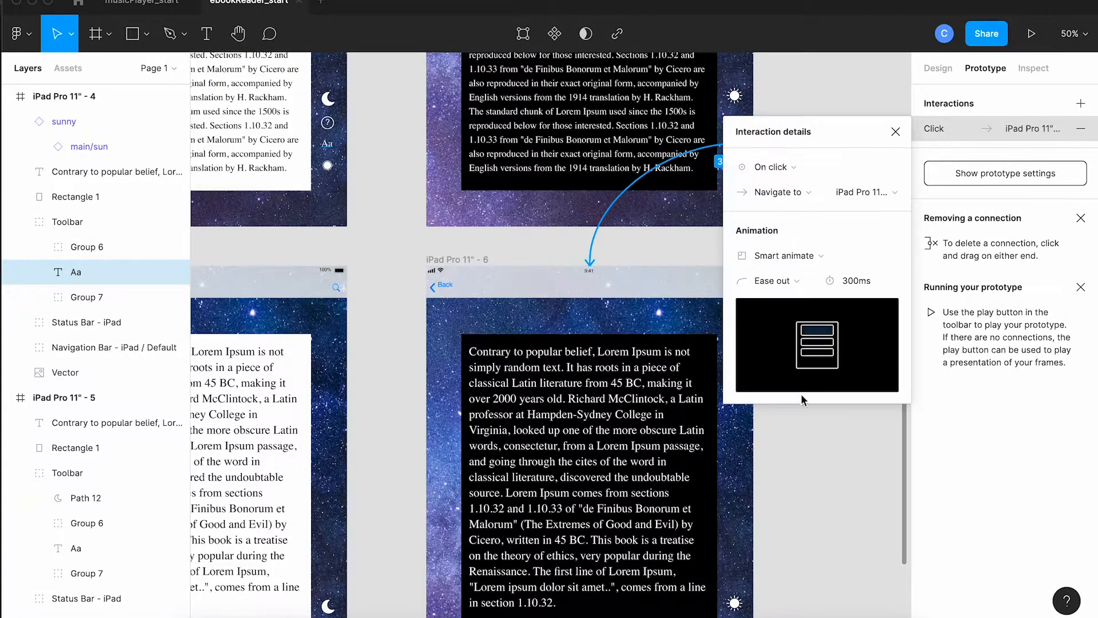
click(819, 454)
Step: In the larger-text dark frame, link the sunny icon to iPad Pro 11" - 5 and the Aa icon to iPad Pro 11" - 4
scroll(819, 454, down, 4)
scroll(819, 454, right, 2)
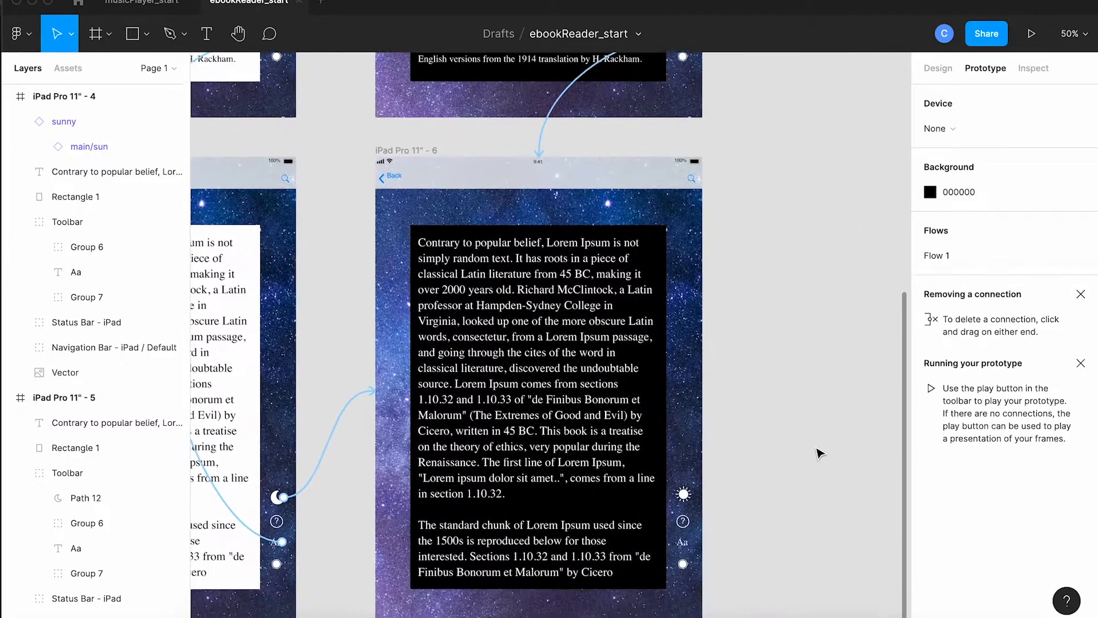
click(693, 500)
drag(691, 493, 294, 390)
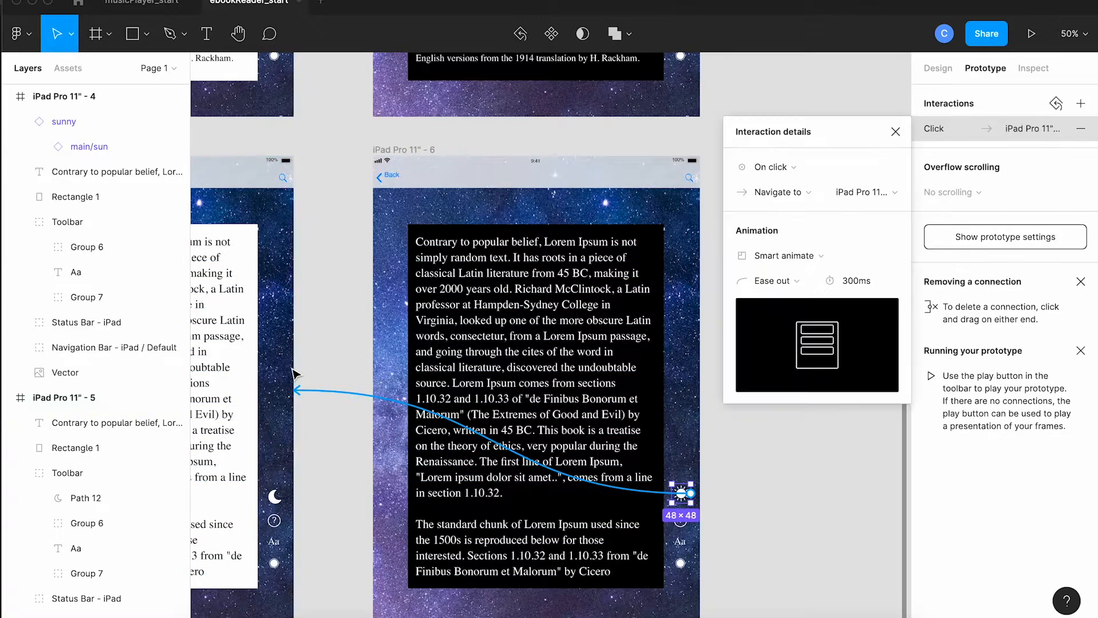
scroll(828, 570, down, 1)
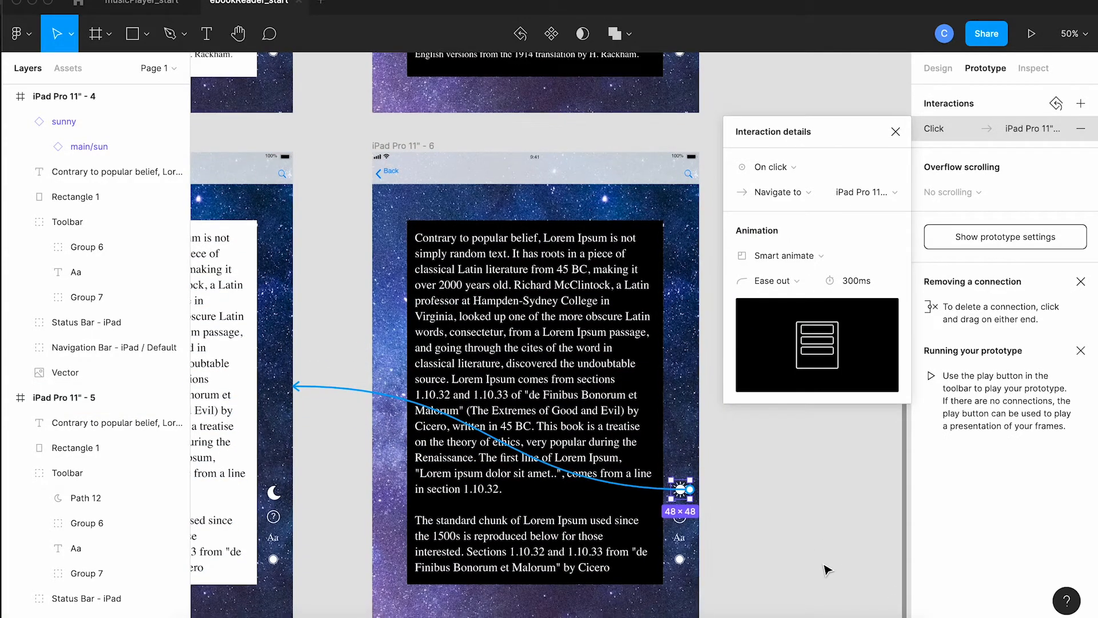
click(683, 536)
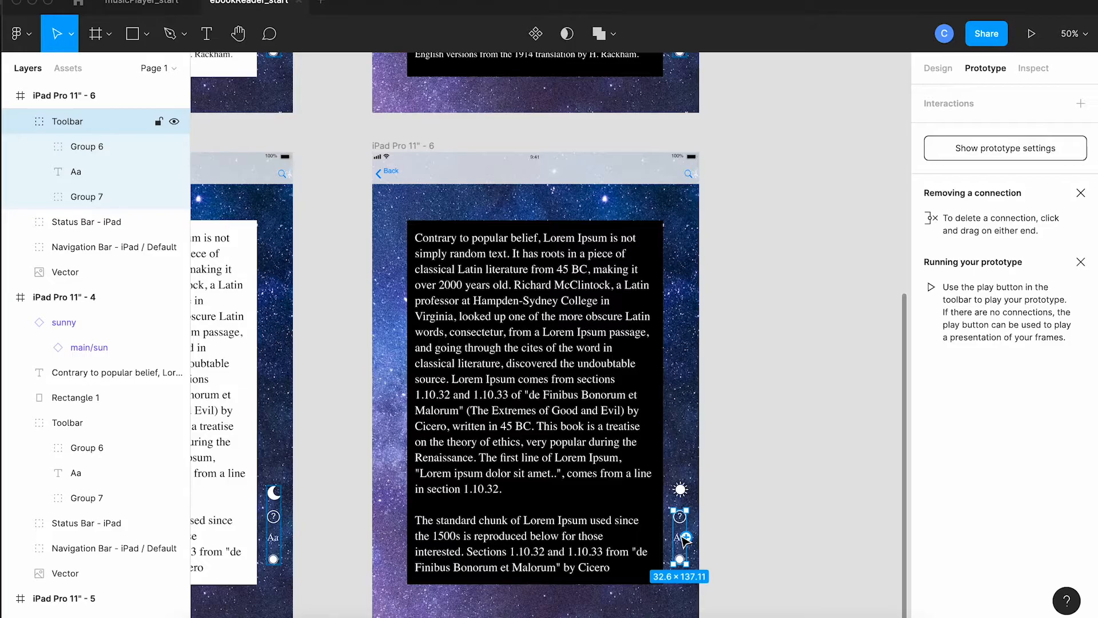
double_click(684, 538)
drag(687, 537, 699, 113)
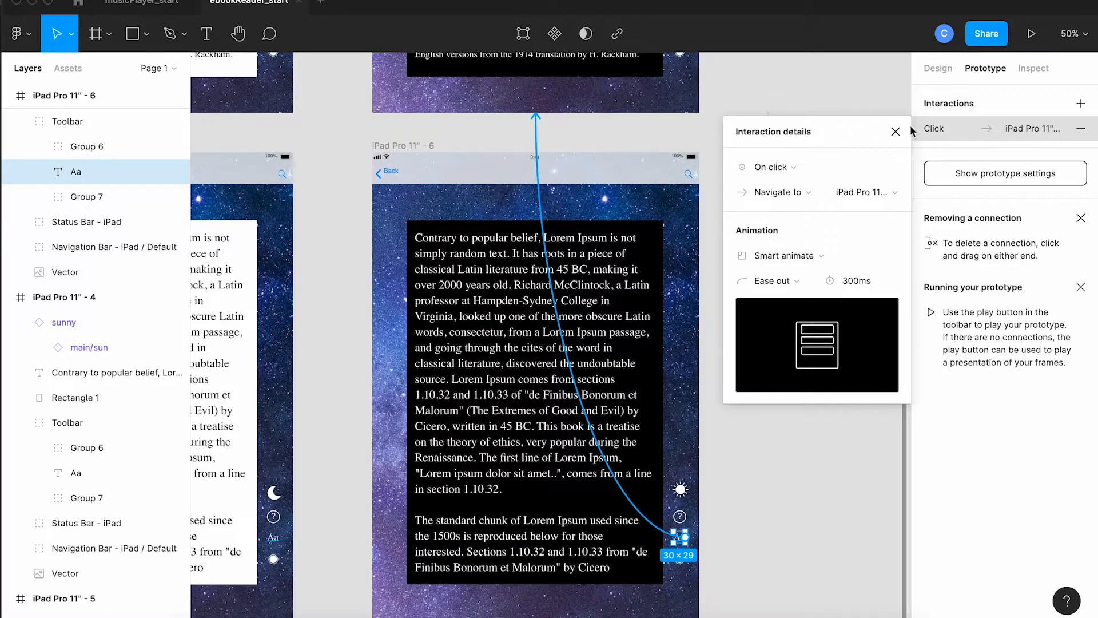
Step: Play Flow 1 from the bookshelf frame and open the Deathly Hallows book through its enlarged cover to the reading screen
click(896, 132)
key(Escape)
key(shift+1)
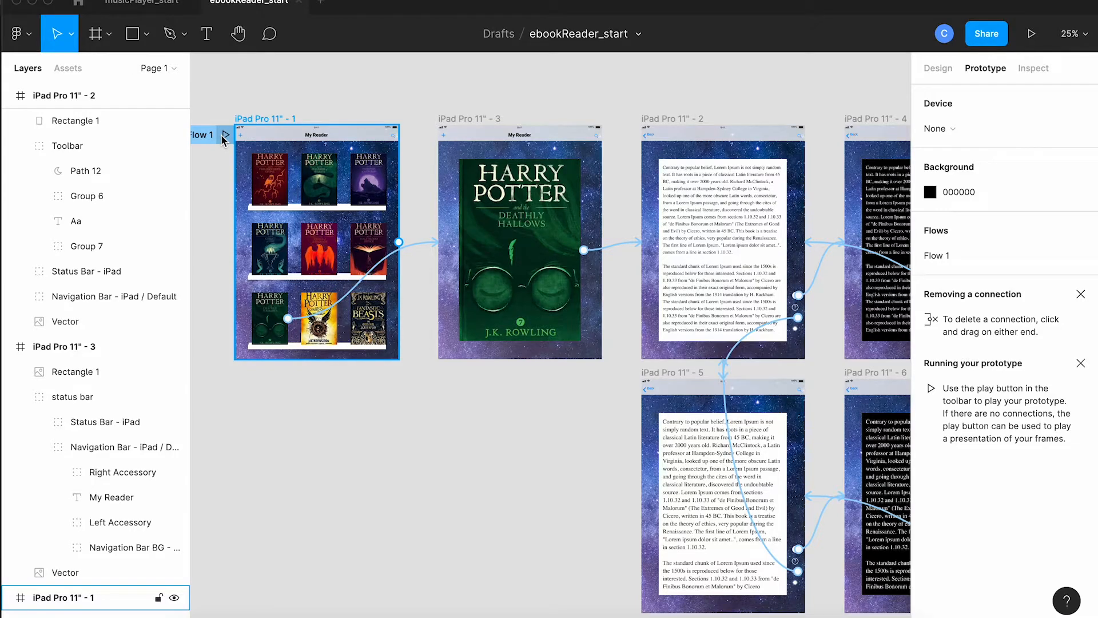
click(222, 135)
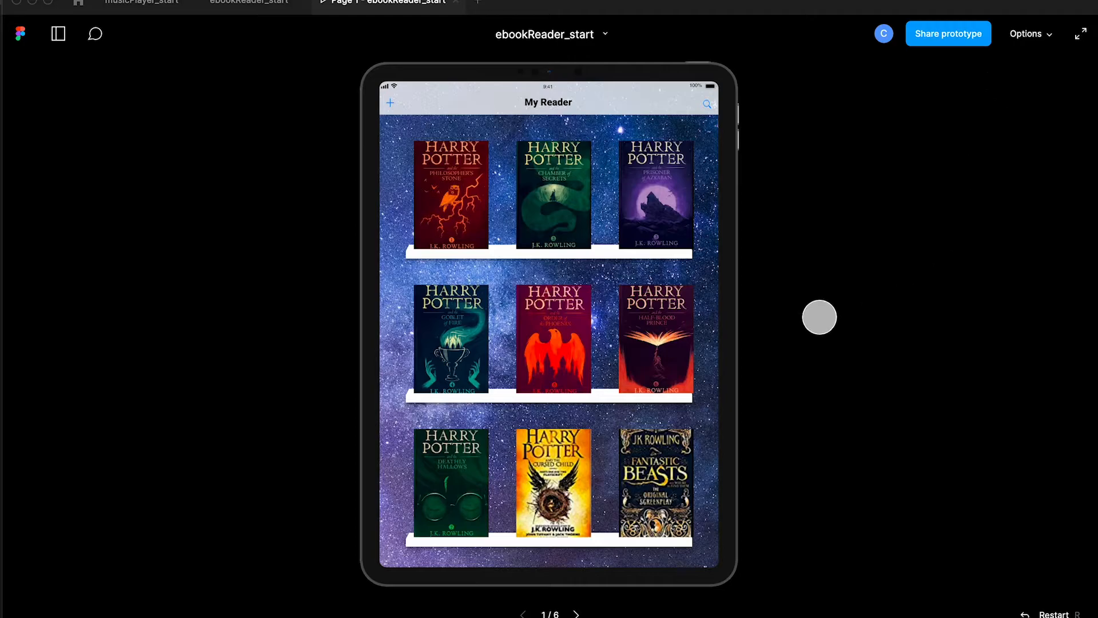
click(461, 461)
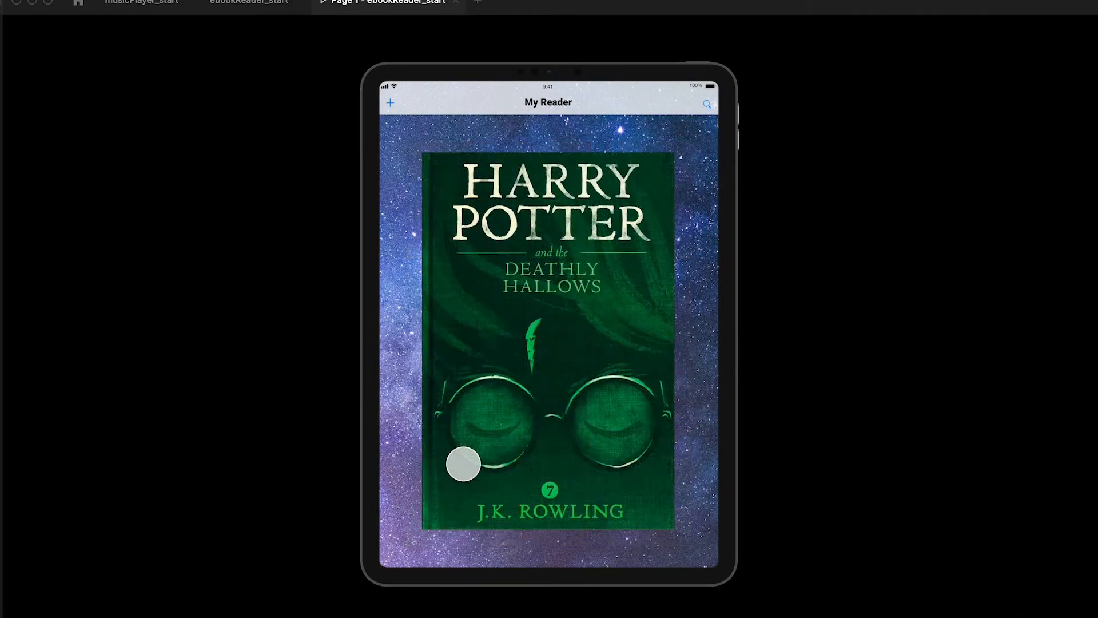
click(532, 393)
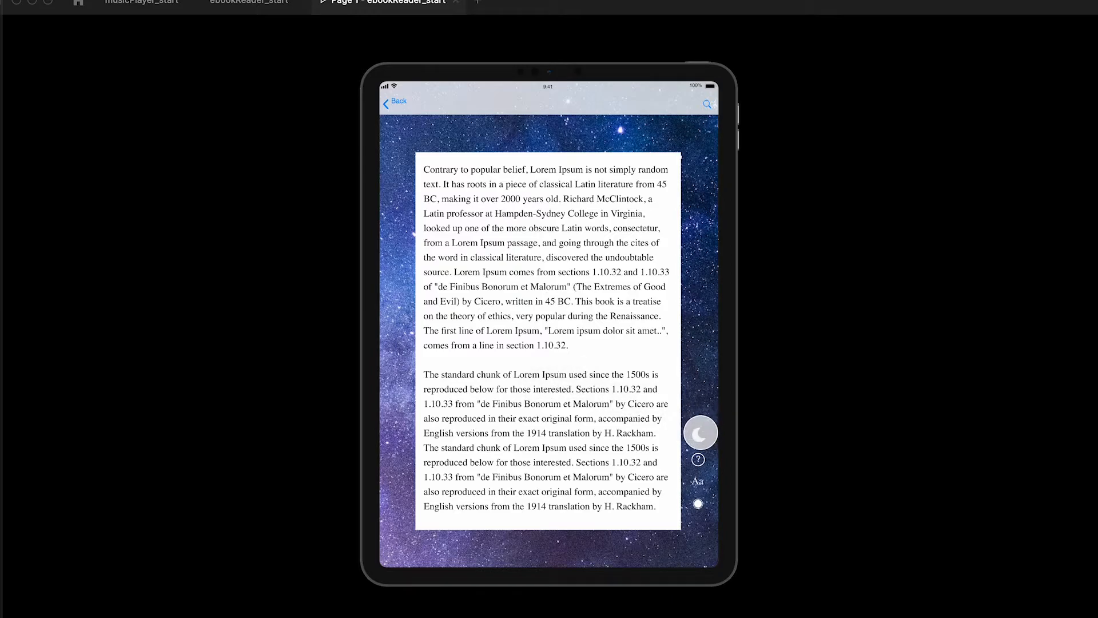
Step: Test the reading toolbar by toggling dark and light mode, enlarging the text, switching to dark again and restoring the smaller text
click(698, 434)
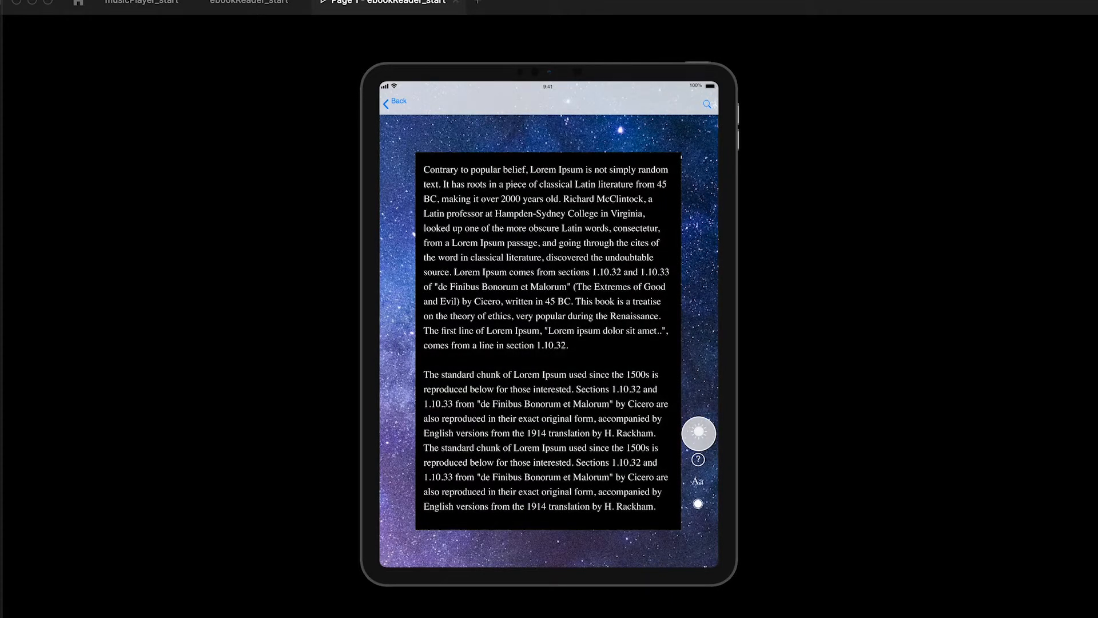
click(699, 434)
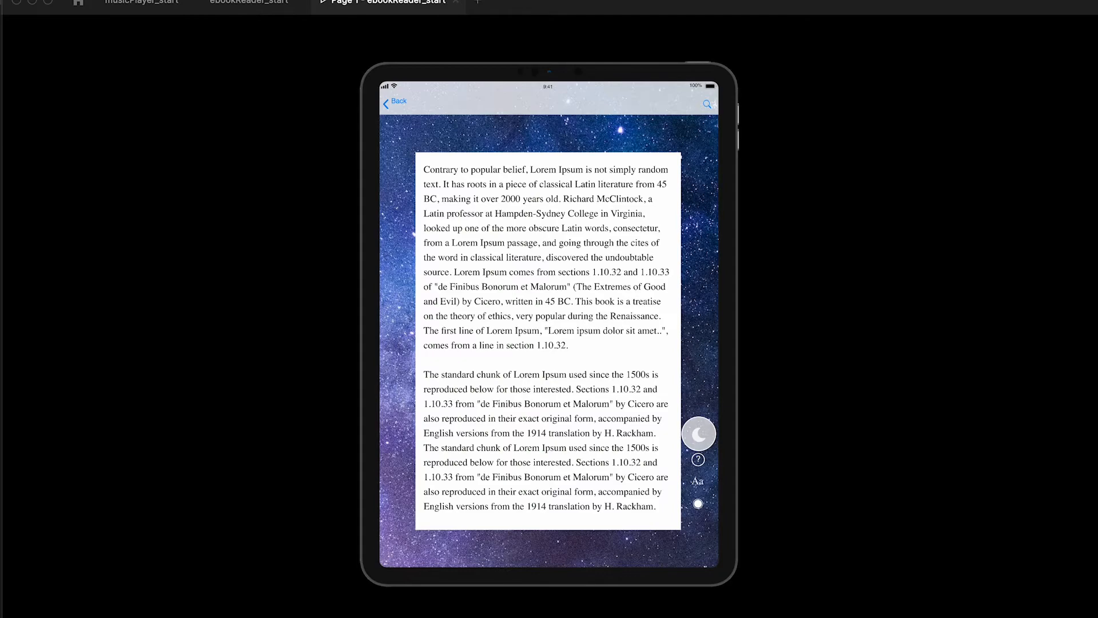
click(698, 481)
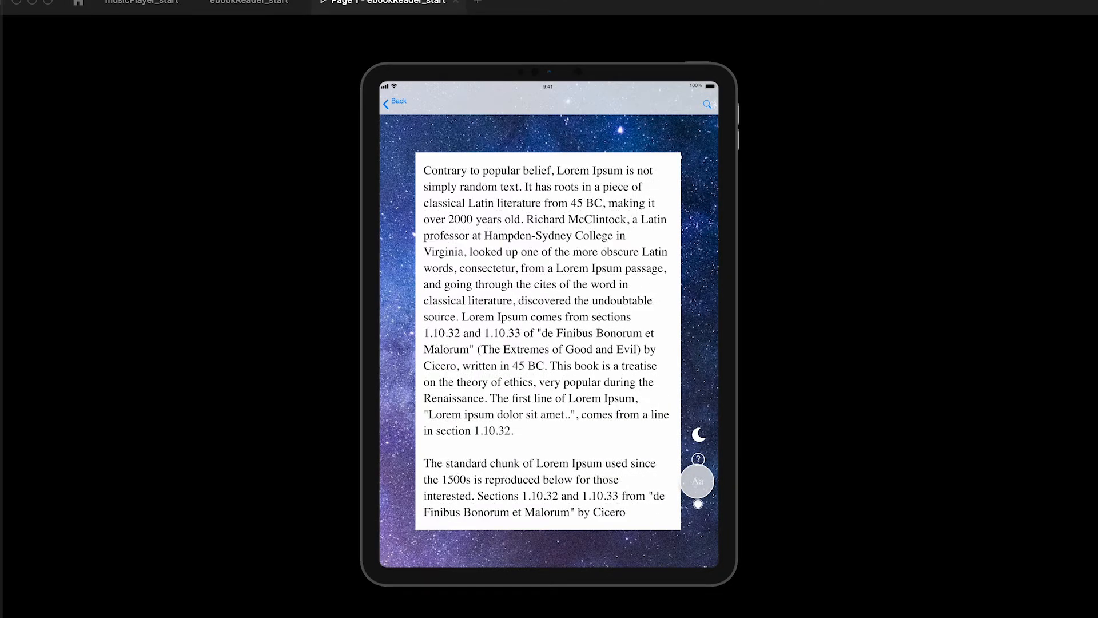
click(699, 434)
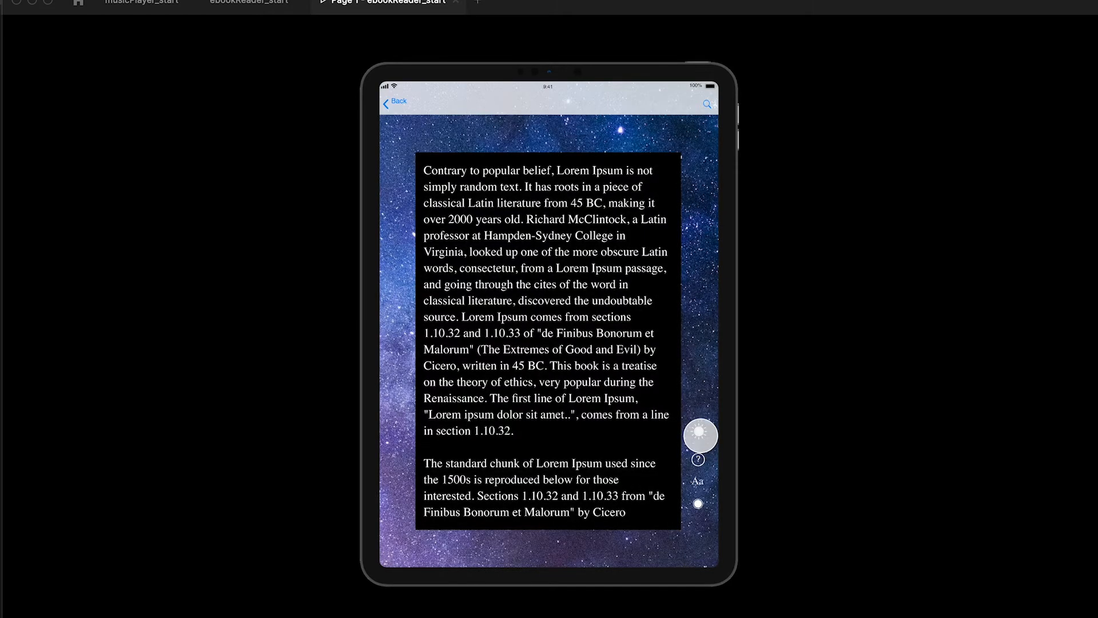
click(698, 481)
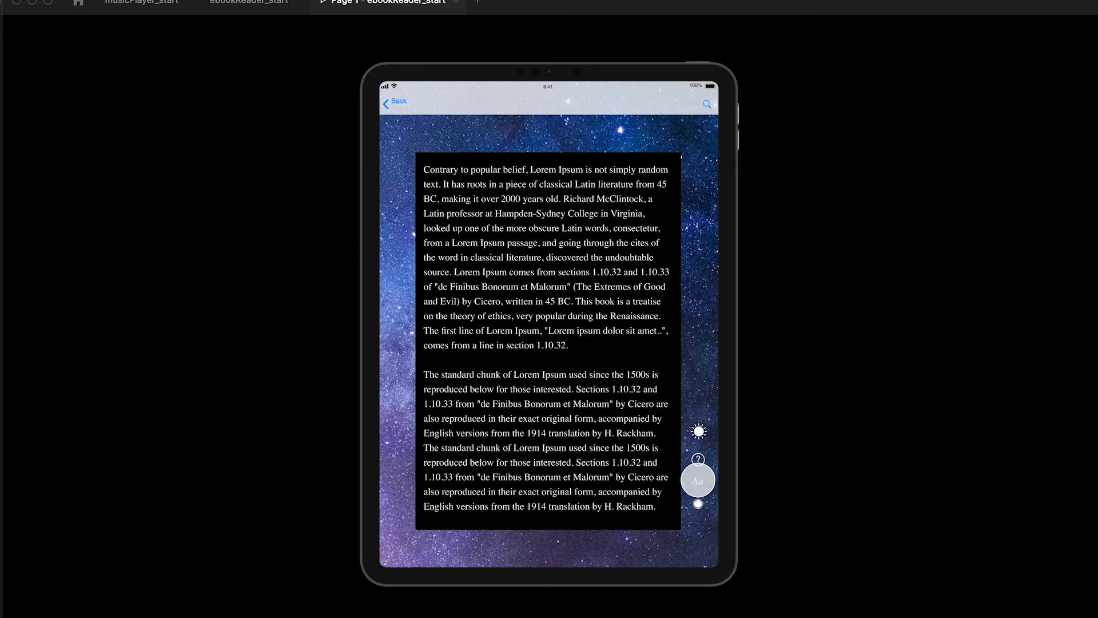